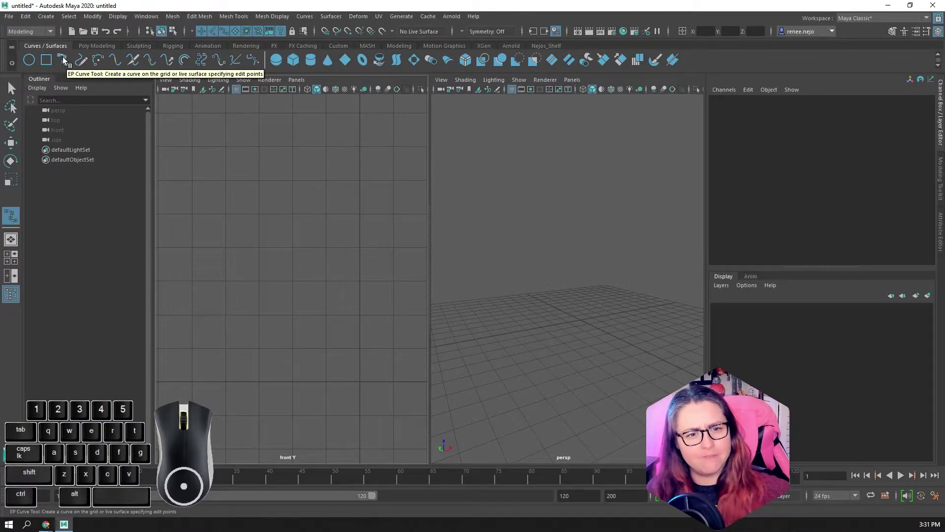
{"action": "left_click", "coordinate": [63, 60]}
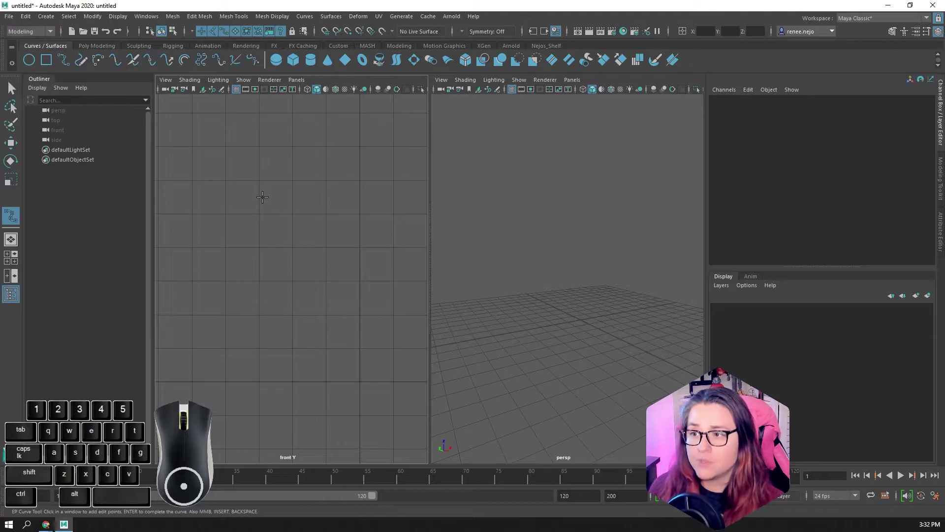
{"action": "left_click_drag", "start_coordinate": [599, 251], "coordinate": [573, 301], "text": "alt"}
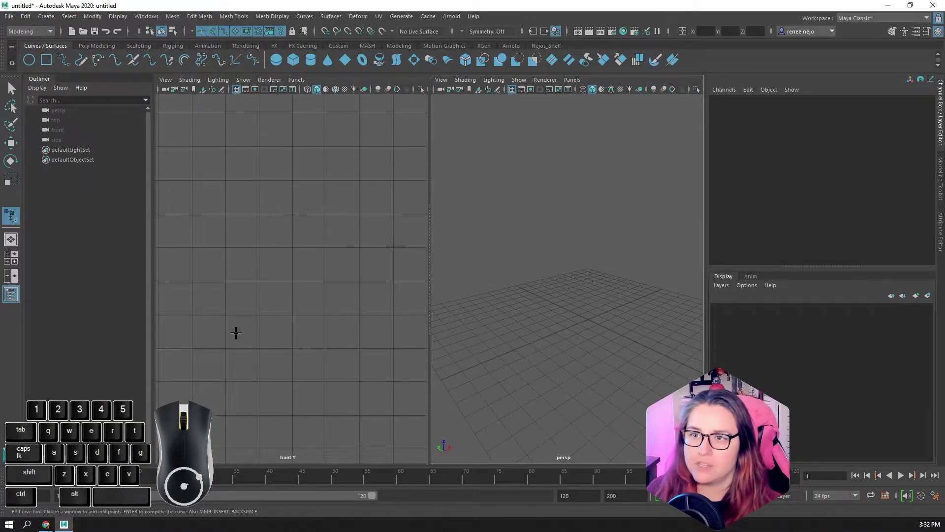
{"action": "middle_click_drag", "start_coordinate": [331, 319], "coordinate": [310, 294], "text": "alt"}
{"action": "left_click_drag", "start_coordinate": [306, 289], "coordinate": [306, 266], "text": "alt"}
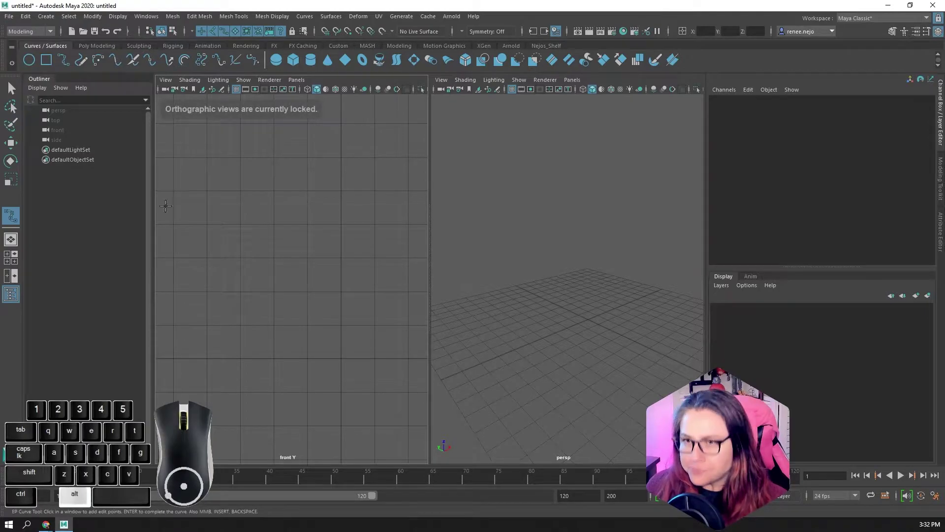
{"action": "left_click", "coordinate": [83, 61]}
{"action": "mouse_move", "coordinate": [193, 136]}
{"action": "left_mouse_down"}
{"action": "mouse_move", "coordinate": [209, 129]}
{"action": "mouse_move", "coordinate": [348, 236]}
{"action": "left_mouse_up"}
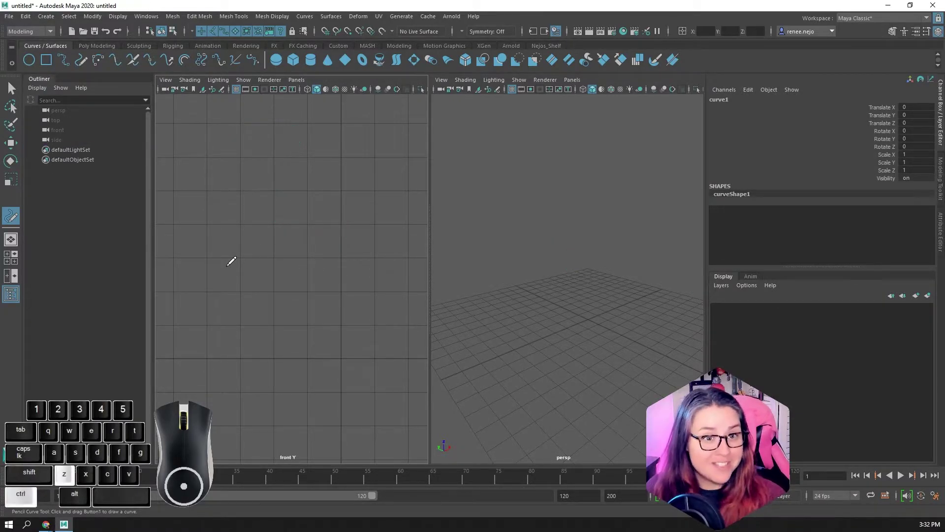
{"action": "key", "text": "ctrl+z"}
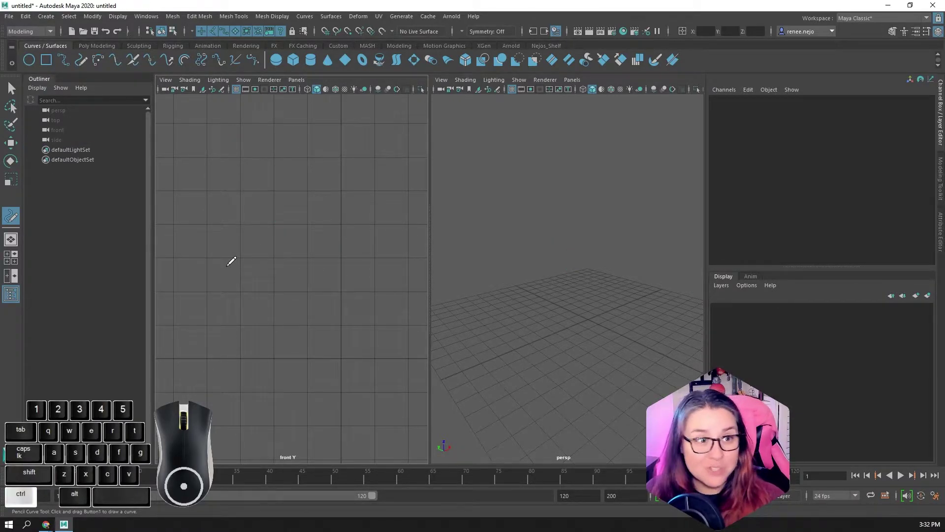
Step: Draw a four-point EP curve in the front view, arcing from the upper left down to just below the horizontal axis line
{"action": "left_click", "coordinate": [63, 60]}
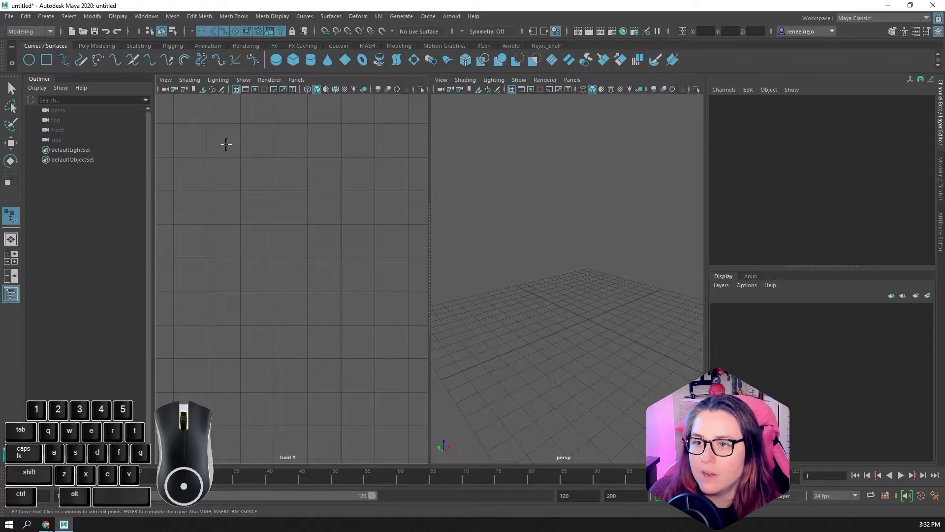
{"action": "left_click", "coordinate": [242, 158]}
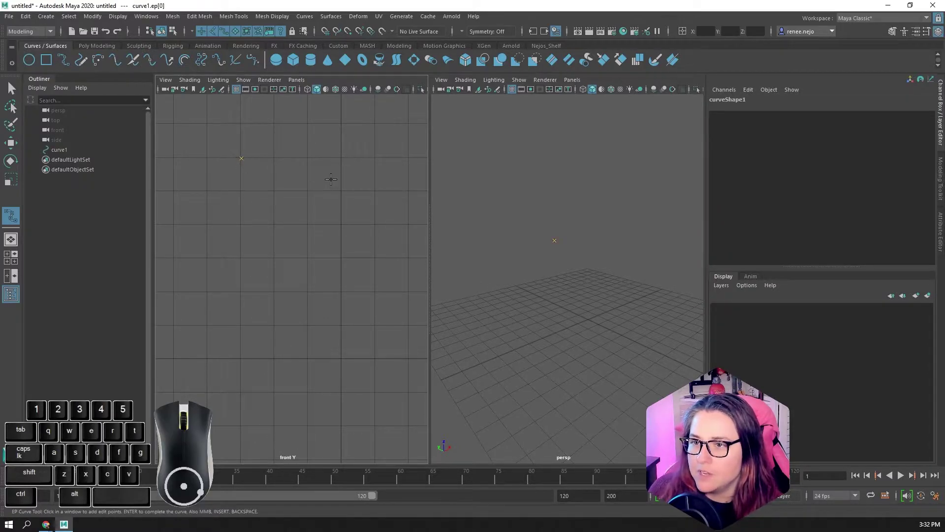
{"action": "left_click", "coordinate": [313, 212]}
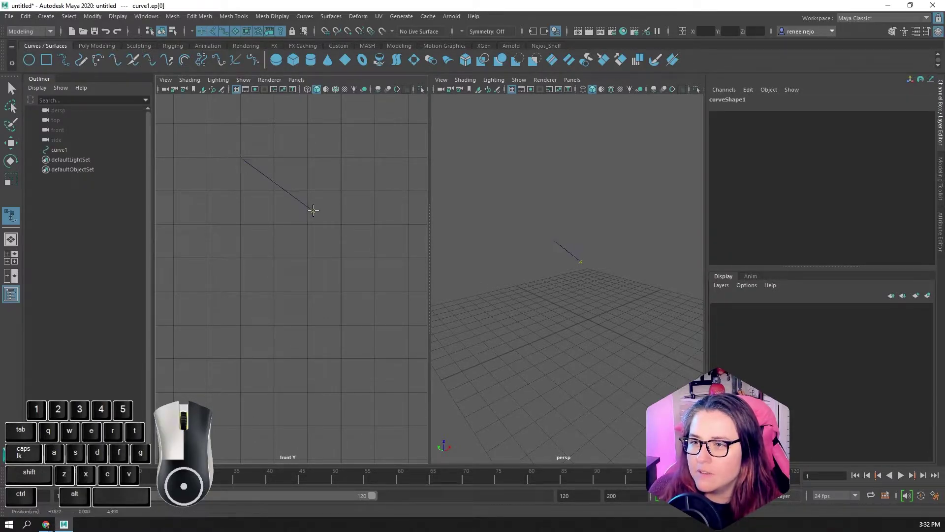
{"action": "left_click", "coordinate": [341, 293]}
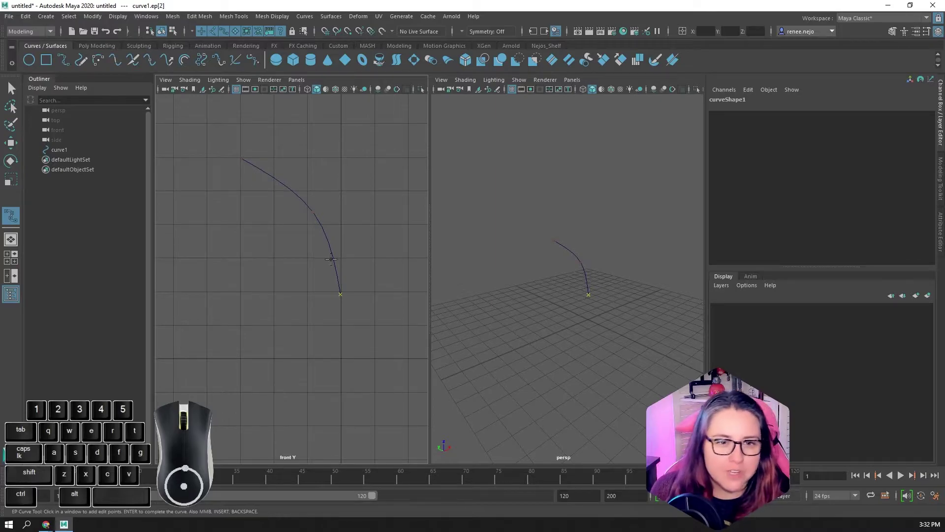
{"action": "left_click", "coordinate": [337, 375]}
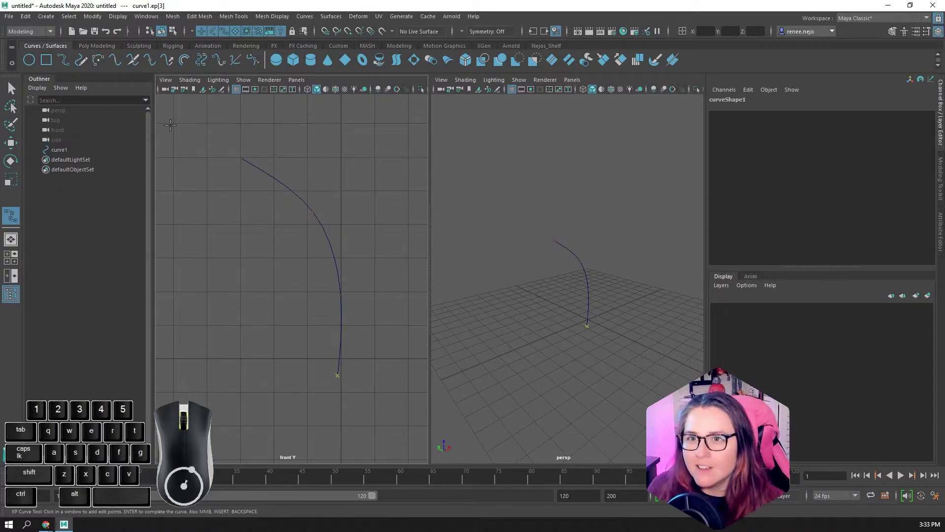
{"action": "middle_click_drag", "start_coordinate": [289, 232], "coordinate": [285, 220], "text": "alt"}
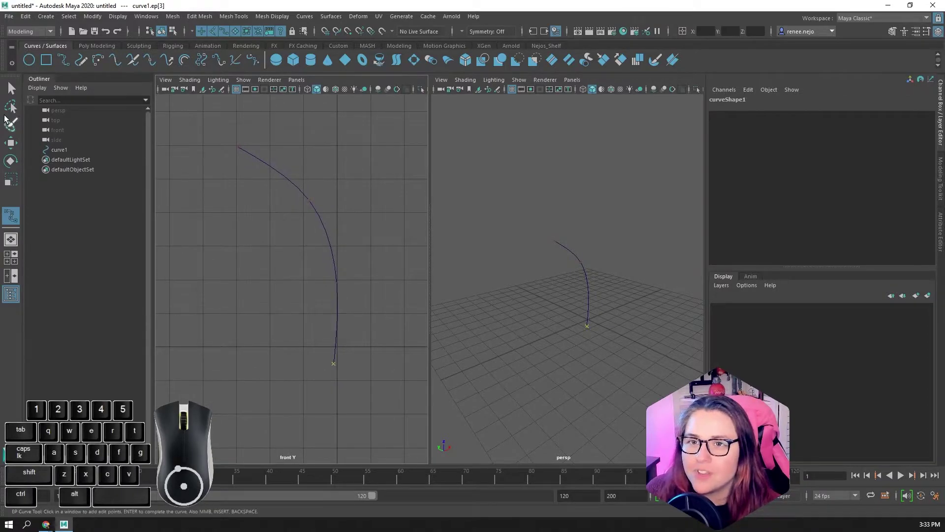
Step: Try to move the curve's second point slightly up and edit its top end in curve point mode, undoing the last change
{"action": "left_click", "coordinate": [11, 87]}
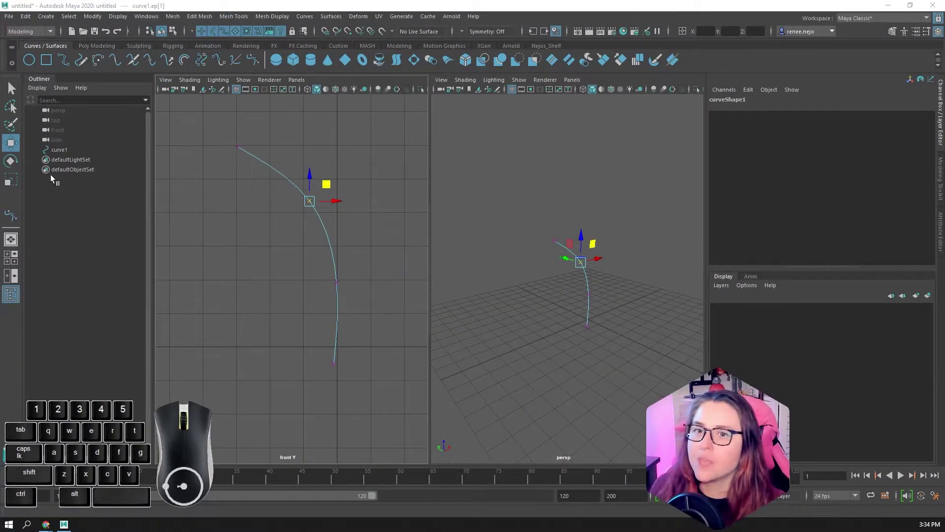
{"action": "right_click", "coordinate": [291, 182]}
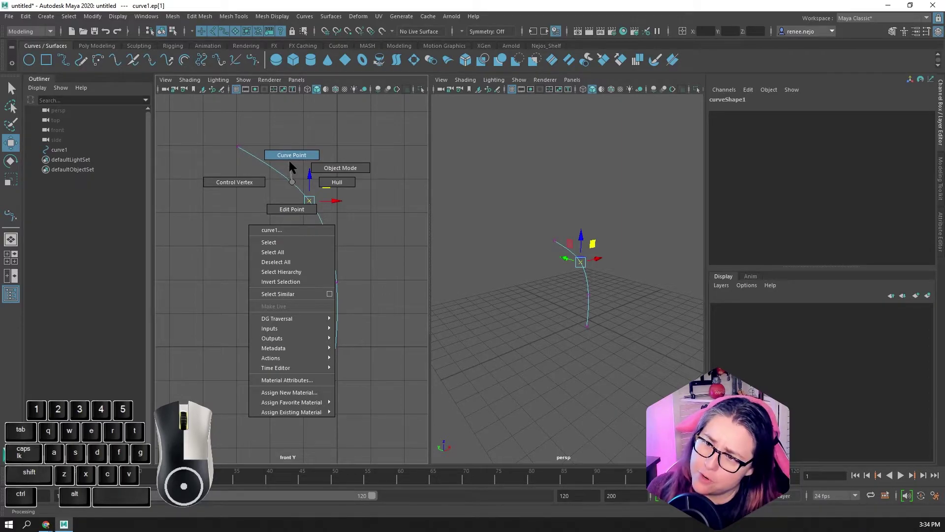
{"action": "left_click", "coordinate": [291, 164]}
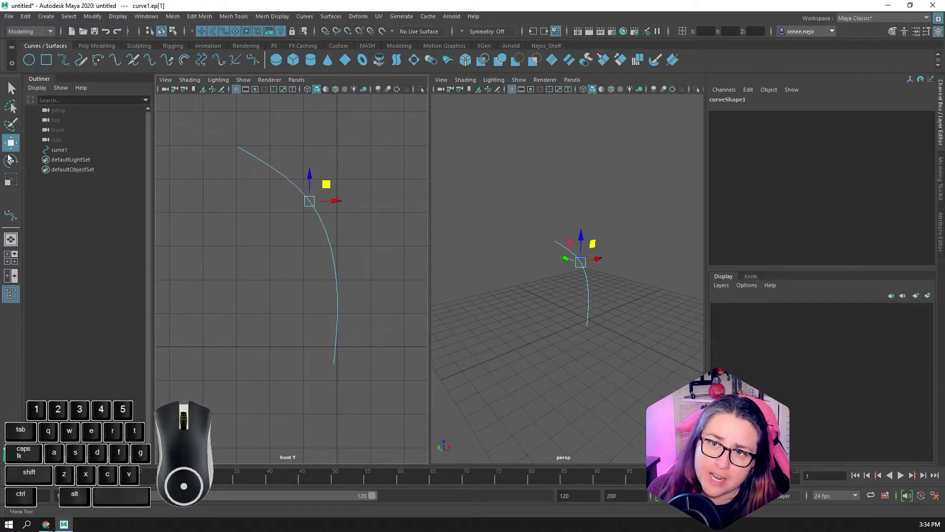
{"action": "left_click_drag", "start_coordinate": [331, 185], "coordinate": [335, 168]}
{"action": "left_click", "coordinate": [240, 149]}
{"action": "key", "text": "ctrl+z"}
Step: Switch the curve to edit point mode and try scaling and rotating its top end point
{"action": "right_click", "coordinate": [244, 149]}
{"action": "right_click_drag", "start_coordinate": [244, 149], "coordinate": [245, 178]}
{"action": "key", "text": "e"}
{"action": "key", "text": "r"}
{"action": "left_click_drag", "start_coordinate": [229, 139], "coordinate": [257, 153]}
{"action": "key", "text": "e"}
{"action": "left_click", "coordinate": [257, 136]}
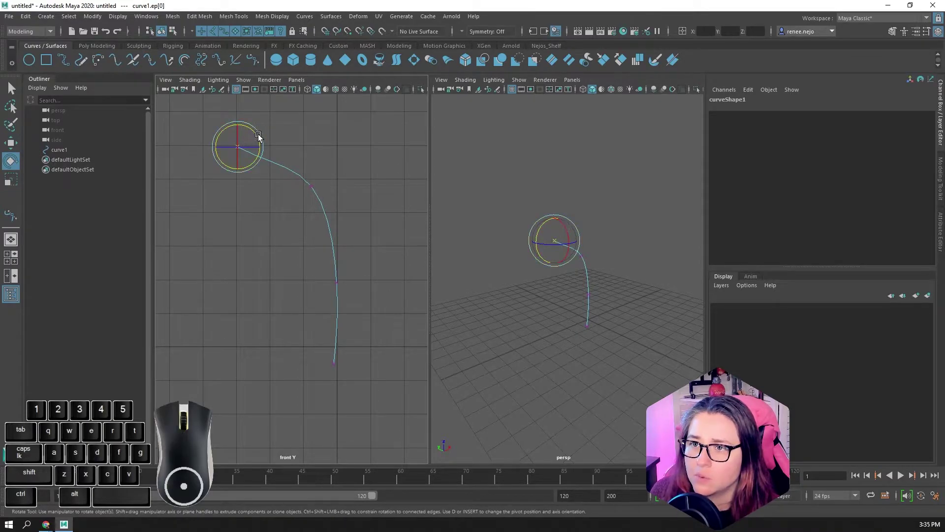
Step: Move the curve's second edit point to about (-1.29, 0, 4.52) and the third to about (-0.35, 0, 2.51)
{"action": "left_click_drag", "start_coordinate": [302, 176], "coordinate": [337, 210]}
{"action": "left_click", "coordinate": [333, 174]}
{"action": "key", "text": "w"}
{"action": "left_click_drag", "start_coordinate": [329, 175], "coordinate": [311, 180]}
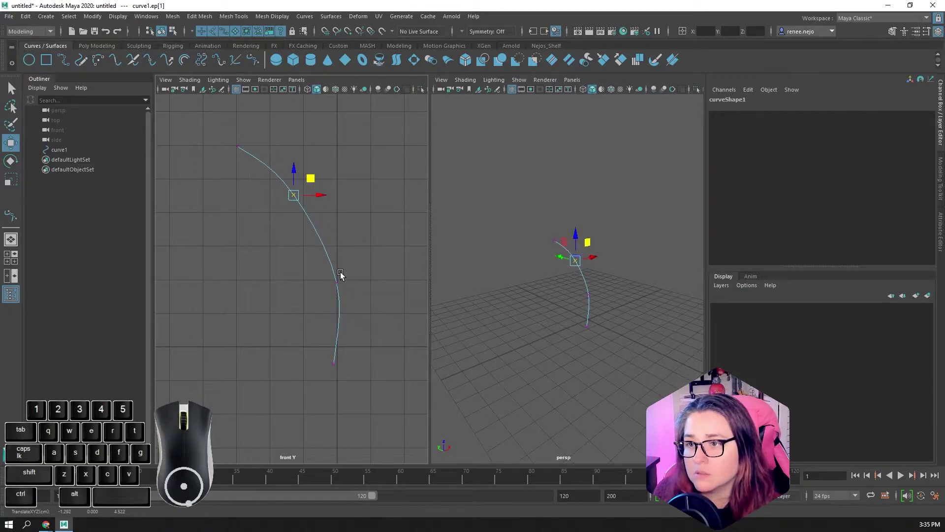
{"action": "left_click", "coordinate": [337, 283]}
{"action": "left_click_drag", "start_coordinate": [336, 283], "coordinate": [325, 262]}
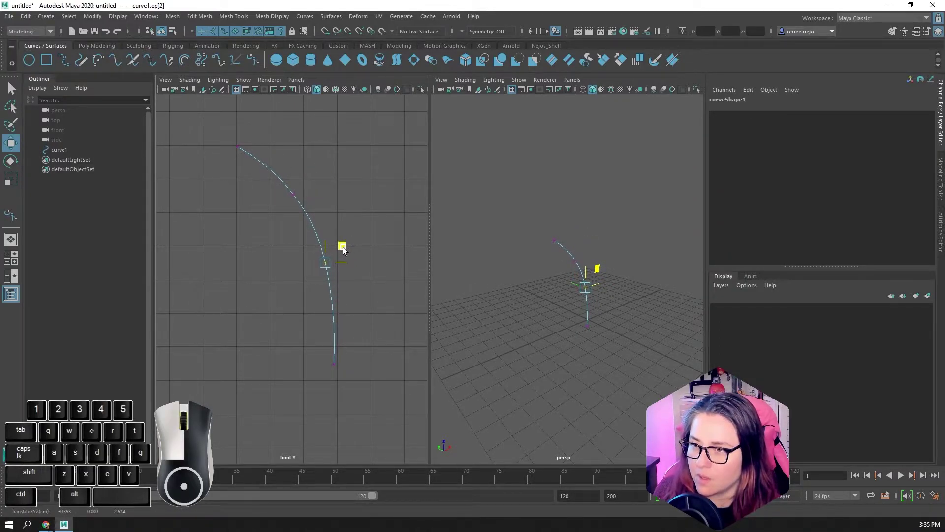
Step: Raise the curve's lower end point to just above the horizontal axis line and shift the third edit point up to match
{"action": "left_click", "coordinate": [333, 364]}
{"action": "left_click_drag", "start_coordinate": [350, 350], "coordinate": [346, 313]}
{"action": "left_click", "coordinate": [325, 263]}
{"action": "left_click_drag", "start_coordinate": [337, 251], "coordinate": [337, 232]}
Step: Fine-tune the second edit point's position to smooth the upper part of the arc and clear the selection
{"action": "left_click", "coordinate": [293, 195]}
{"action": "left_click", "coordinate": [292, 190]}
{"action": "left_click_drag", "start_coordinate": [310, 173], "coordinate": [312, 179]}
{"action": "middle_click_drag", "start_coordinate": [359, 222], "coordinate": [412, 234], "text": "alt"}
{"action": "middle_click_drag", "start_coordinate": [331, 260], "coordinate": [291, 273], "text": "alt"}
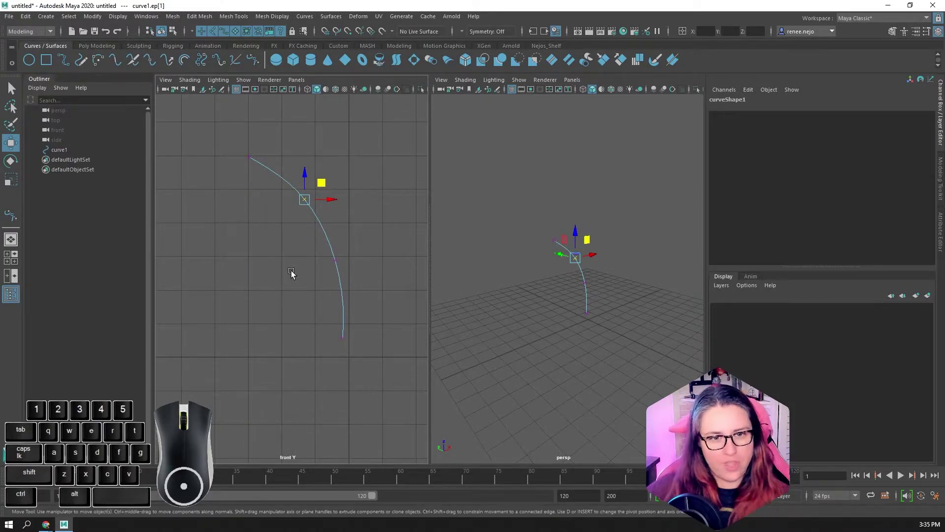
{"action": "left_click", "coordinate": [313, 259]}
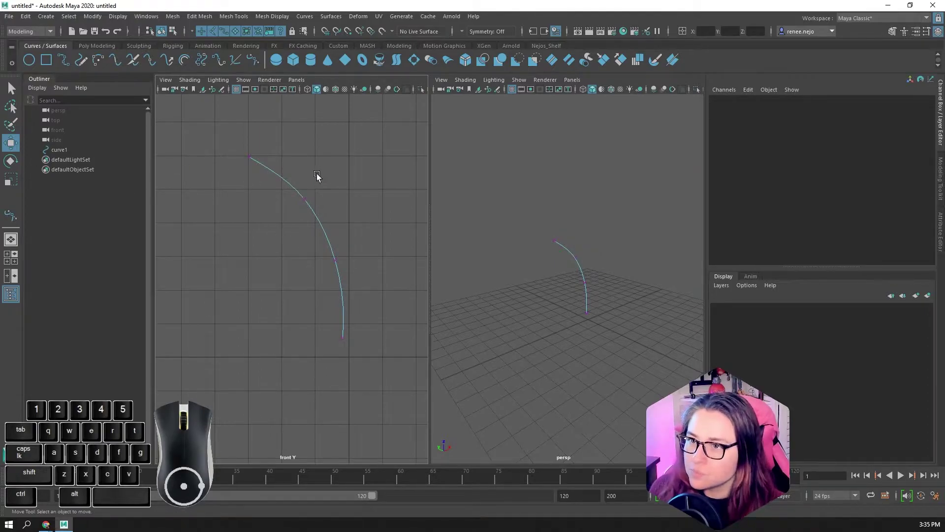
Step: Select all four edit points of the curve and try to attach the Paint Effects brush to them
{"action": "key", "text": "q"}
{"action": "left_click_drag", "start_coordinate": [225, 142], "coordinate": [362, 347]}
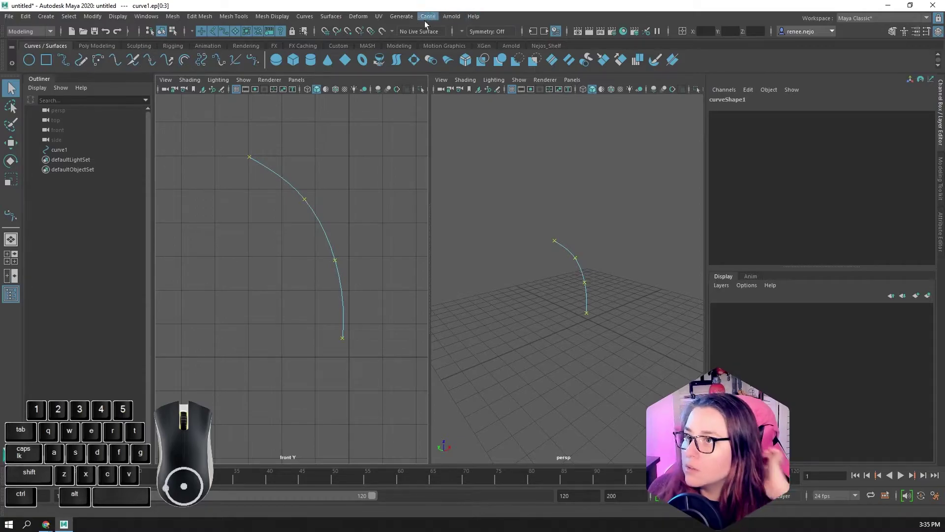
{"action": "left_click", "coordinate": [403, 17]}
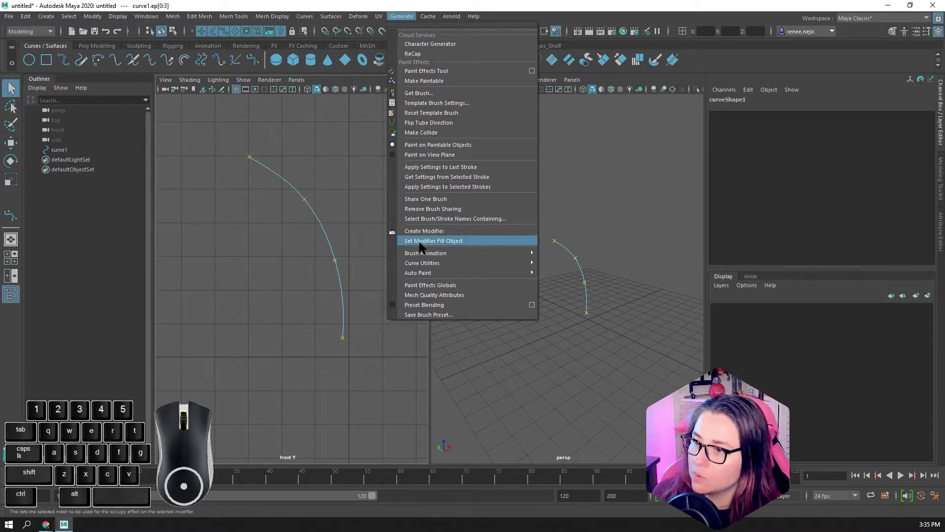
{"action": "mouse_move", "coordinate": [424, 255]}
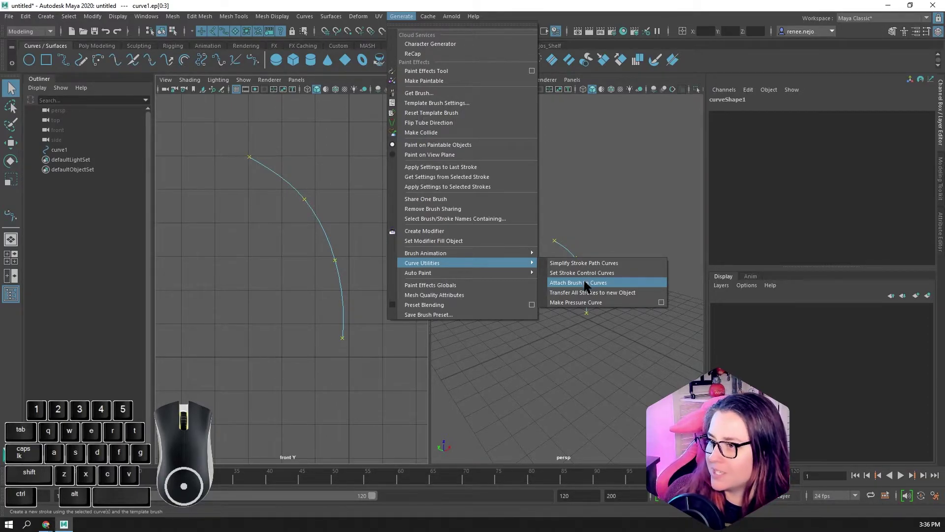
{"action": "left_click", "coordinate": [585, 284]}
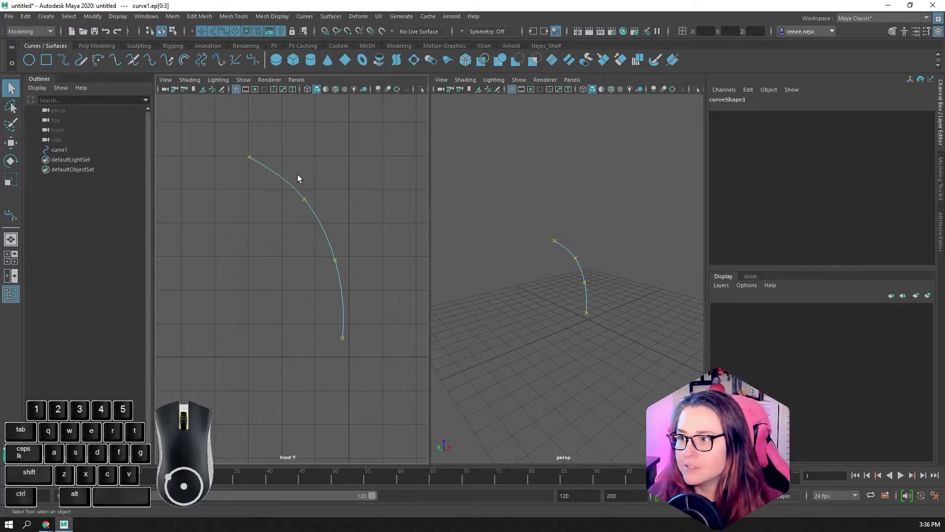
Step: Select the whole curve1 object and attach the Paint Effects brush to it
{"action": "middle_click_drag", "start_coordinate": [290, 188], "coordinate": [289, 203], "text": "alt"}
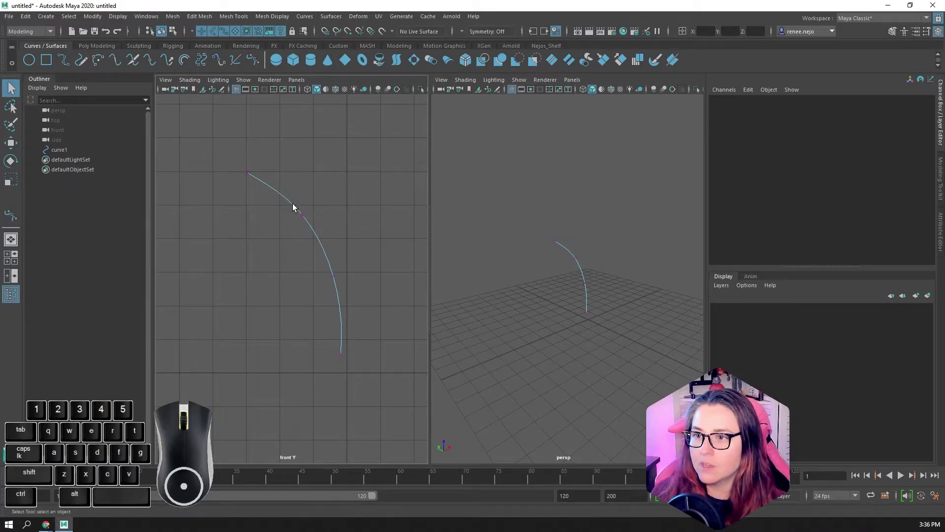
{"action": "left_click", "coordinate": [114, 150]}
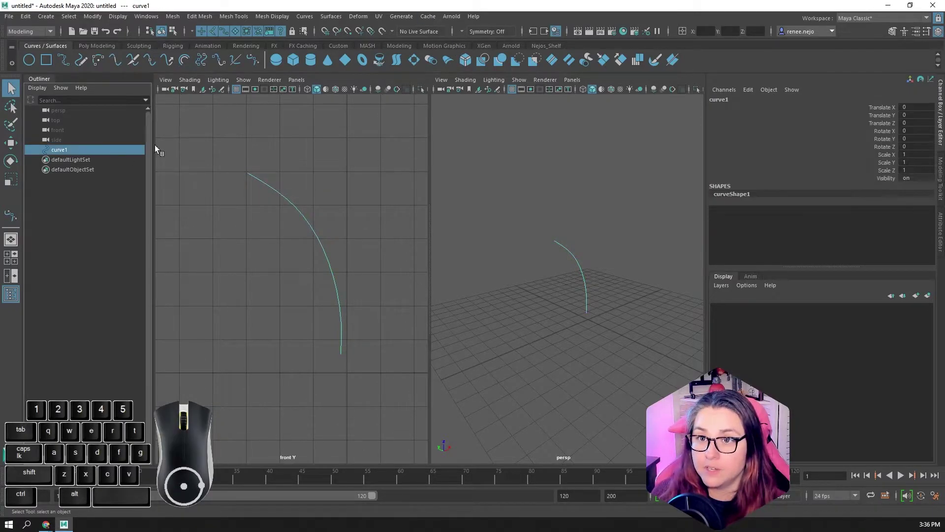
{"action": "left_click", "coordinate": [401, 16]}
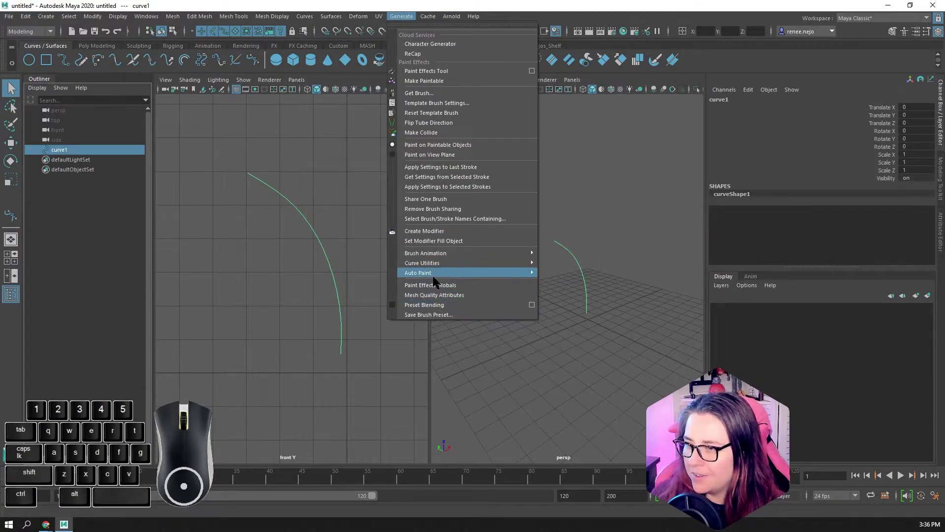
{"action": "mouse_move", "coordinate": [436, 269]}
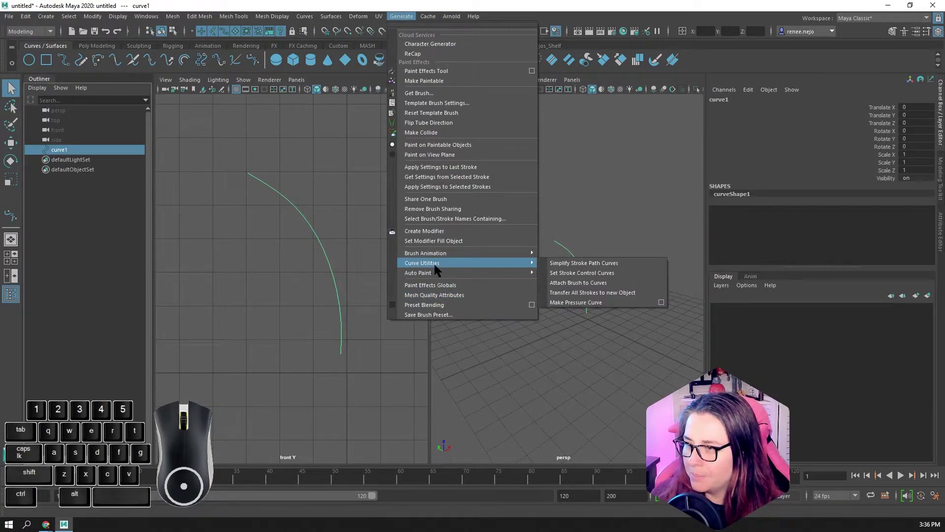
{"action": "left_click", "coordinate": [572, 283]}
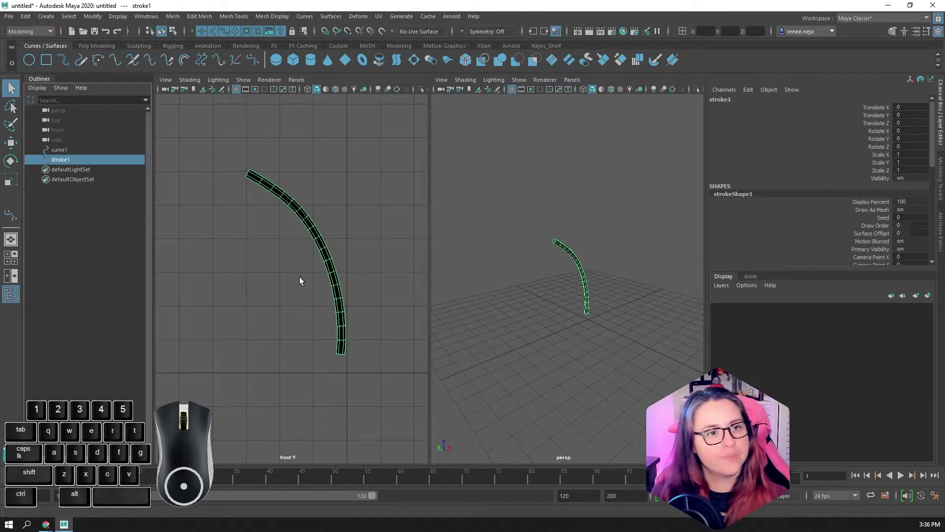
Step: Examine the tube stroke along the curve up close in the front and perspective views
{"action": "scroll", "coordinate": [300, 274], "scroll_direction": "up", "scroll_amount": 4}
{"action": "middle_click_drag", "start_coordinate": [317, 225], "coordinate": [331, 310], "text": "alt"}
{"action": "scroll", "coordinate": [554, 223], "scroll_direction": "up", "scroll_amount": 5}
{"action": "middle_click_drag", "start_coordinate": [617, 239], "coordinate": [643, 355], "text": "alt"}
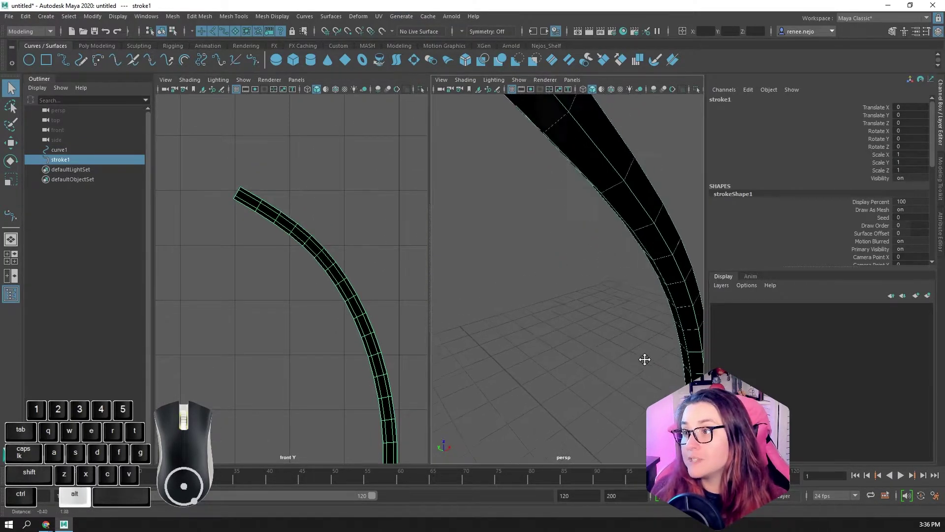
{"action": "scroll", "coordinate": [643, 355], "scroll_direction": "down", "scroll_amount": 5}
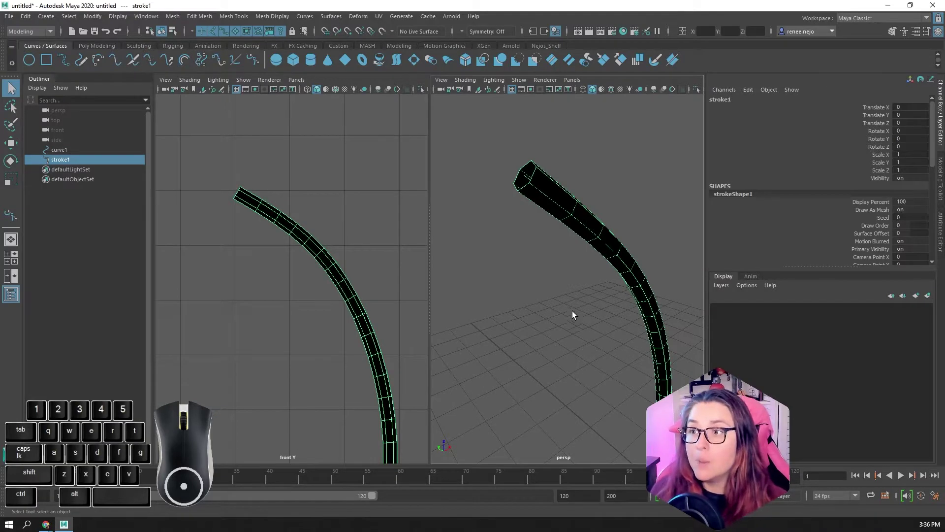
{"action": "mouse_move", "coordinate": [575, 290]}
{"action": "left_mouse_down", "text": "alt"}
{"action": "mouse_move", "coordinate": [612, 318]}
{"action": "mouse_move", "coordinate": [553, 312]}
{"action": "mouse_move", "coordinate": [559, 307]}
{"action": "left_mouse_up", "text": "alt"}
{"action": "middle_click_drag", "start_coordinate": [562, 310], "coordinate": [581, 308], "text": "alt"}
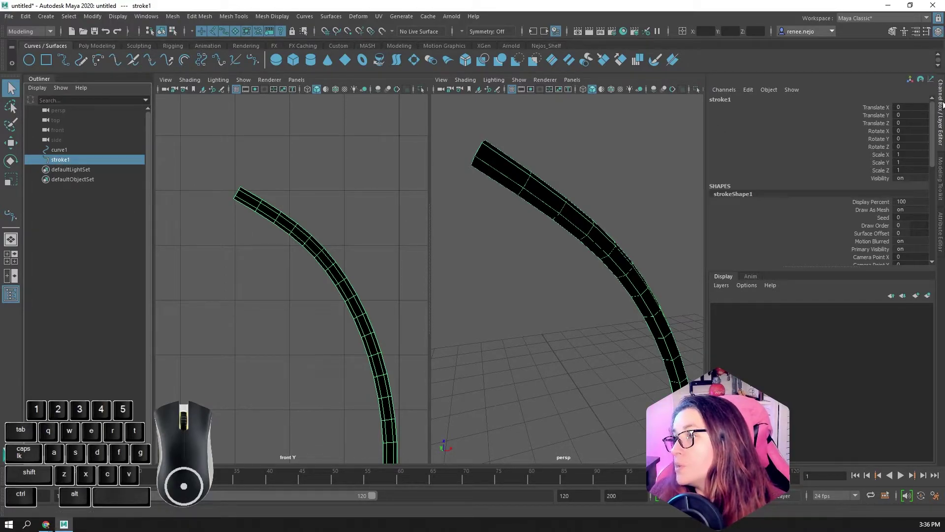
Step: Expand the stroke's defaultBrush3 input attributes and set the Global Scale to 10
{"action": "scroll", "coordinate": [859, 177], "scroll_direction": "down", "scroll_amount": 5}
{"action": "scroll", "coordinate": [913, 195], "scroll_direction": "down", "scroll_amount": 3}
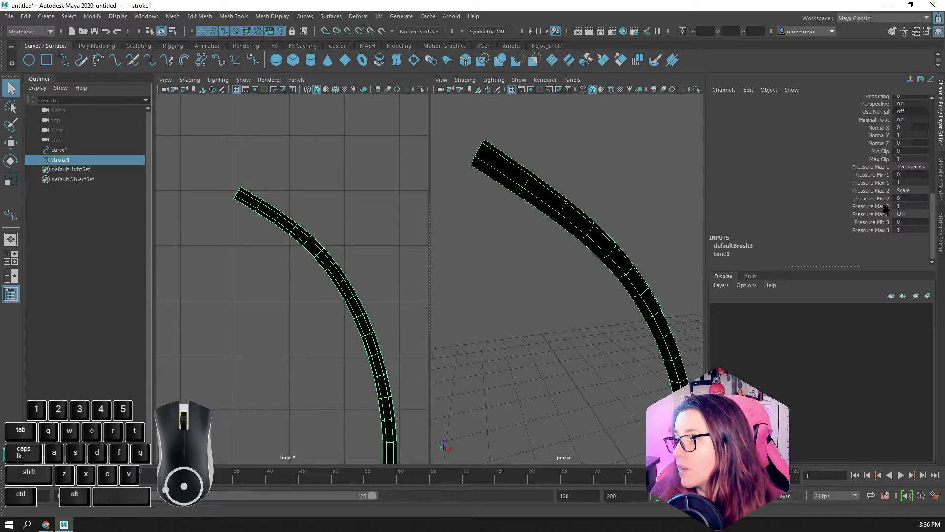
{"action": "left_click", "coordinate": [734, 246]}
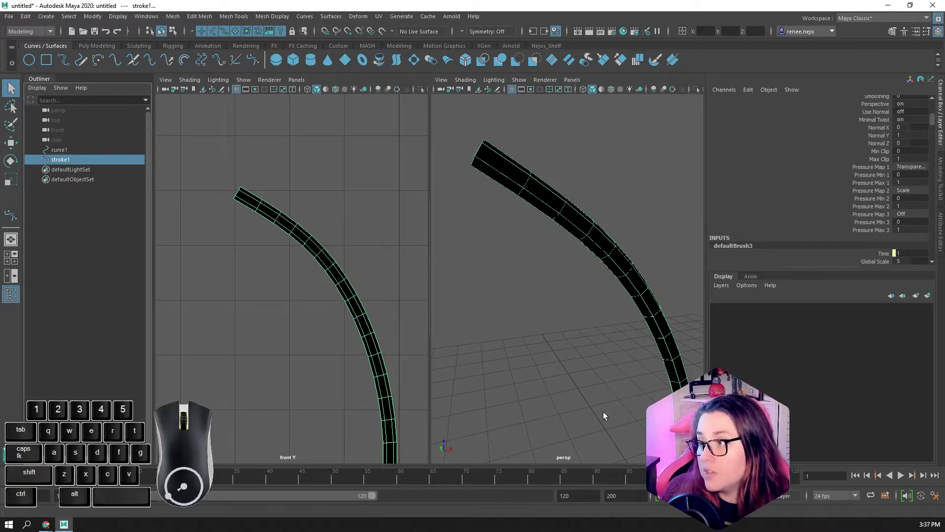
{"action": "scroll", "coordinate": [812, 162], "scroll_direction": "down", "scroll_amount": 3}
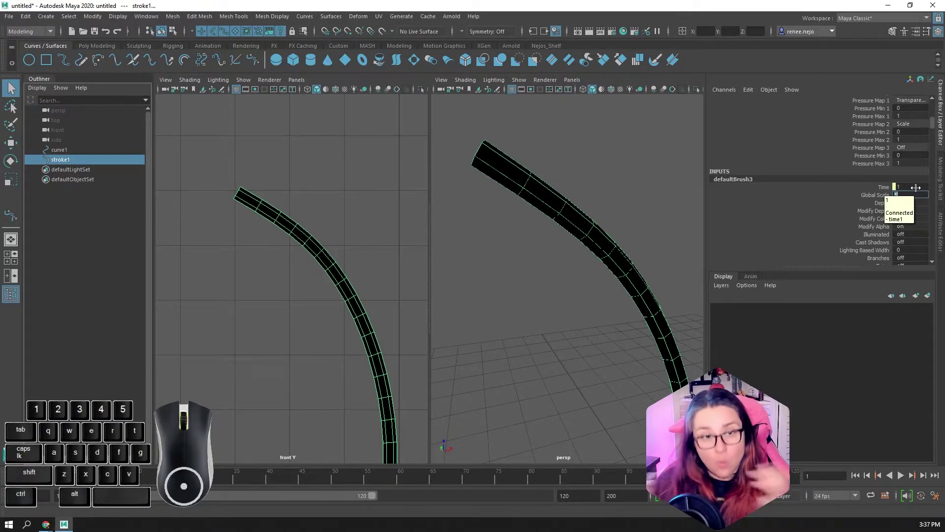
{"action": "left_click_drag", "start_coordinate": [564, 220], "coordinate": [595, 240], "text": "alt"}
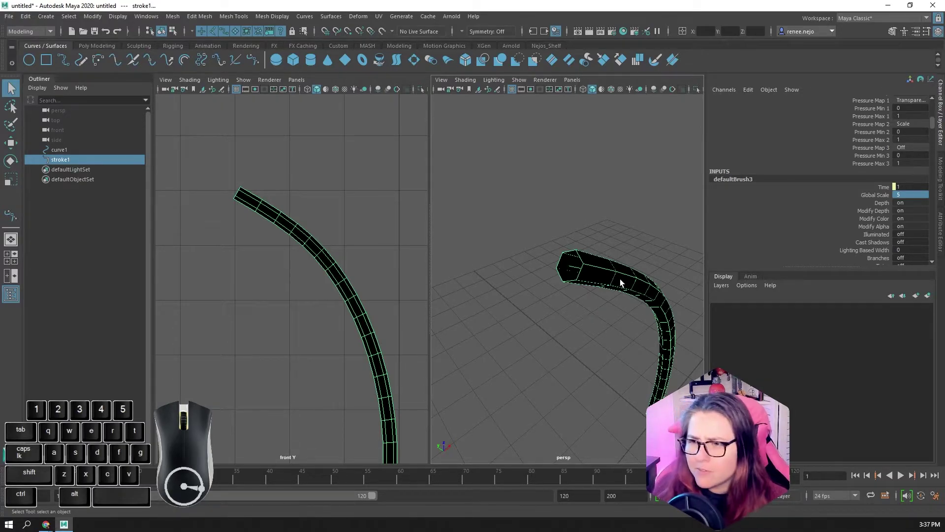
{"action": "left_click", "coordinate": [901, 194]}
{"action": "type", "text": "10"}
{"action": "key", "text": "Return"}
{"action": "mouse_move", "coordinate": [635, 315]}
{"action": "left_mouse_down", "text": "alt"}
{"action": "mouse_move", "coordinate": [625, 330]}
{"action": "mouse_move", "coordinate": [546, 323]}
{"action": "mouse_move", "coordinate": [530, 349]}
{"action": "left_mouse_up", "text": "alt"}
{"action": "scroll", "coordinate": [344, 330], "scroll_direction": "down", "scroll_amount": 5}
{"action": "middle_click_drag", "start_coordinate": [344, 330], "coordinate": [354, 319], "text": "alt"}
{"action": "right_click_drag", "start_coordinate": [355, 319], "coordinate": [389, 302], "text": "alt"}
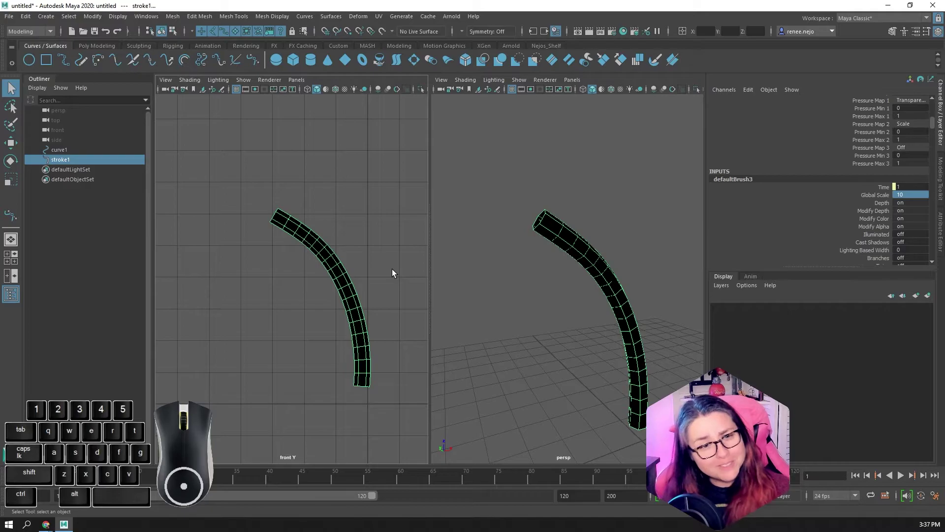
Step: Try Global Scale values of 6 and 20 on the brush and compare the tube's thickness
{"action": "mouse_move", "coordinate": [586, 262]}
{"action": "left_mouse_down", "text": "alt"}
{"action": "mouse_move", "coordinate": [562, 290]}
{"action": "mouse_move", "coordinate": [574, 306]}
{"action": "mouse_move", "coordinate": [553, 306]}
{"action": "left_mouse_up", "text": "alt"}
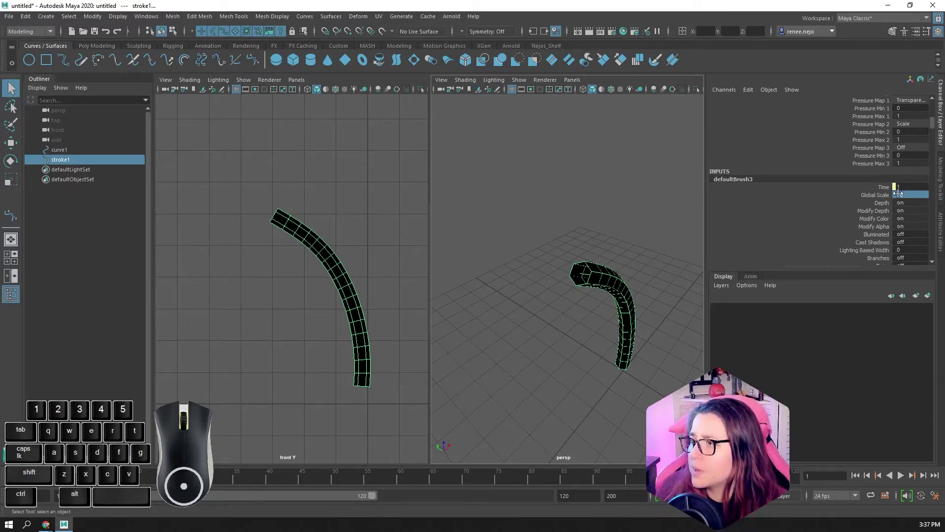
{"action": "type", "text": "6"}
{"action": "key", "text": "Return"}
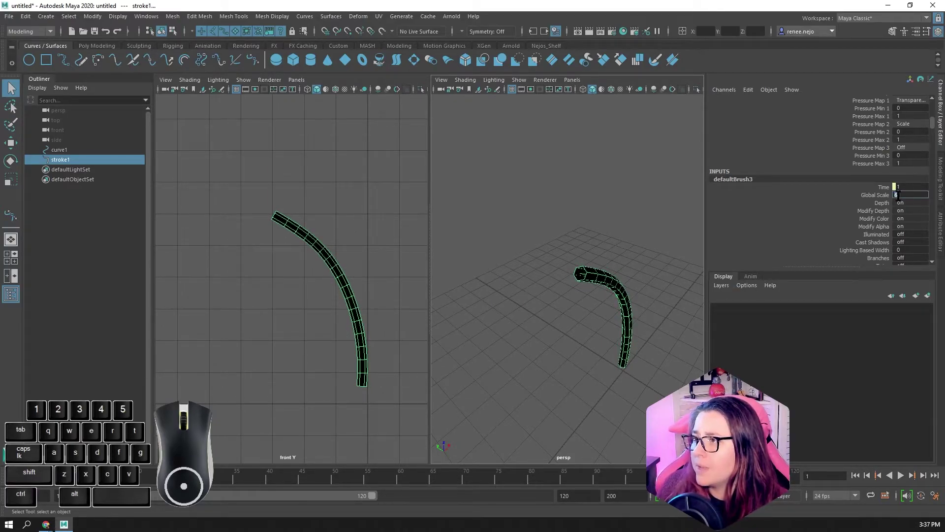
{"action": "left_click", "coordinate": [898, 196]}
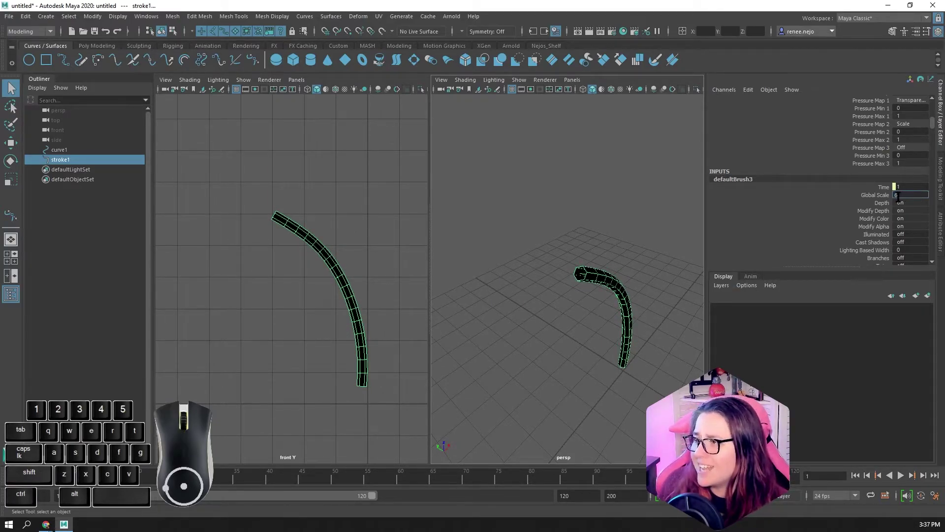
{"action": "left_click", "coordinate": [898, 195]}
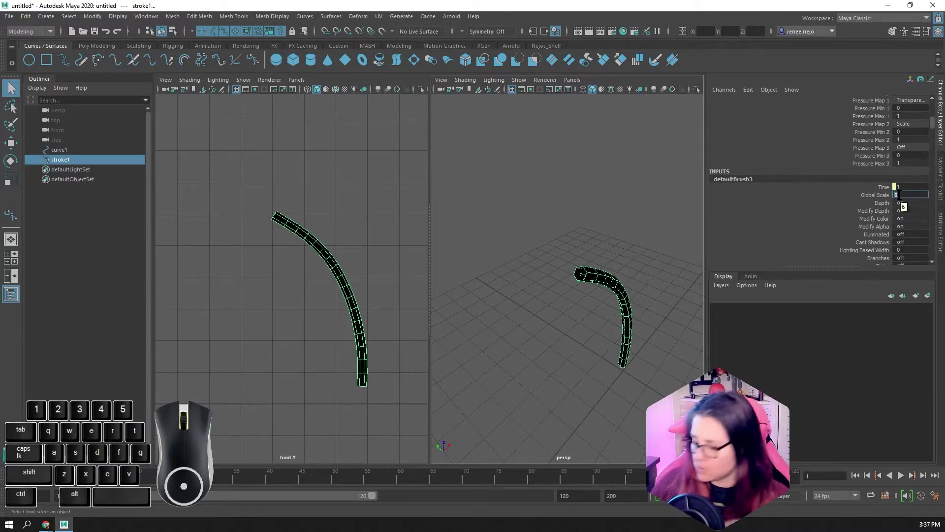
{"action": "type", "text": "20"}
{"action": "key", "text": "Return"}
{"action": "left_click_drag", "start_coordinate": [640, 320], "coordinate": [615, 296], "text": "alt"}
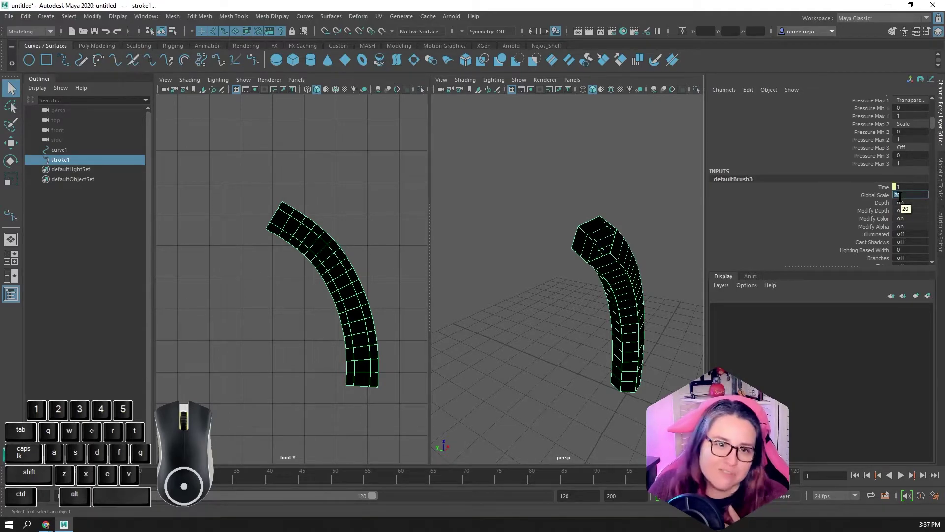
Step: Reduce the brush's Global Scale to 15 and finally to 10, and inspect the tube's open end in the perspective view
{"action": "left_click", "coordinate": [899, 197]}
{"action": "type", "text": "15"}
{"action": "key", "text": "Return"}
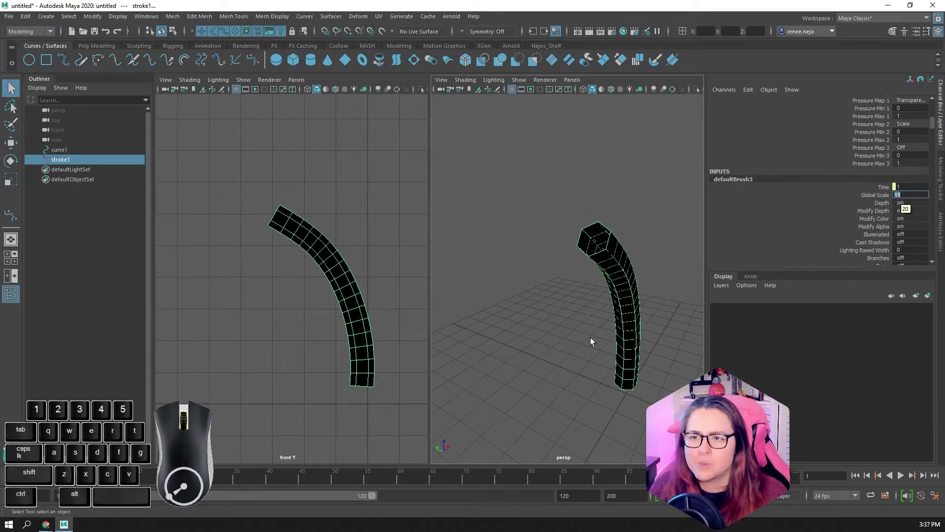
{"action": "type", "text": "10"}
{"action": "key", "text": "Return"}
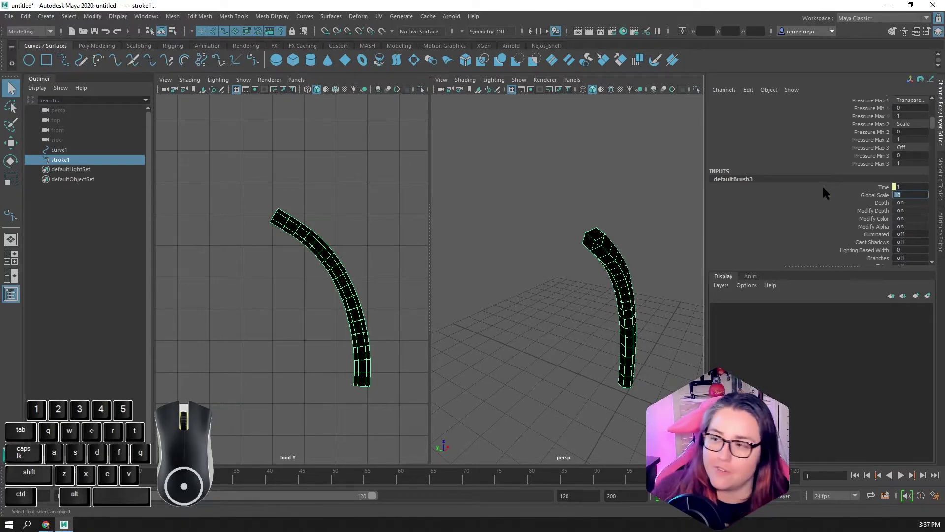
{"action": "left_click_drag", "start_coordinate": [600, 250], "coordinate": [615, 281], "text": "alt"}
{"action": "right_click_drag", "start_coordinate": [615, 282], "coordinate": [647, 294], "text": "alt"}
{"action": "mouse_move", "coordinate": [647, 295]}
{"action": "left_mouse_down", "text": "alt"}
{"action": "mouse_move", "coordinate": [641, 281]}
{"action": "mouse_move", "coordinate": [616, 277]}
{"action": "left_mouse_up", "text": "alt"}
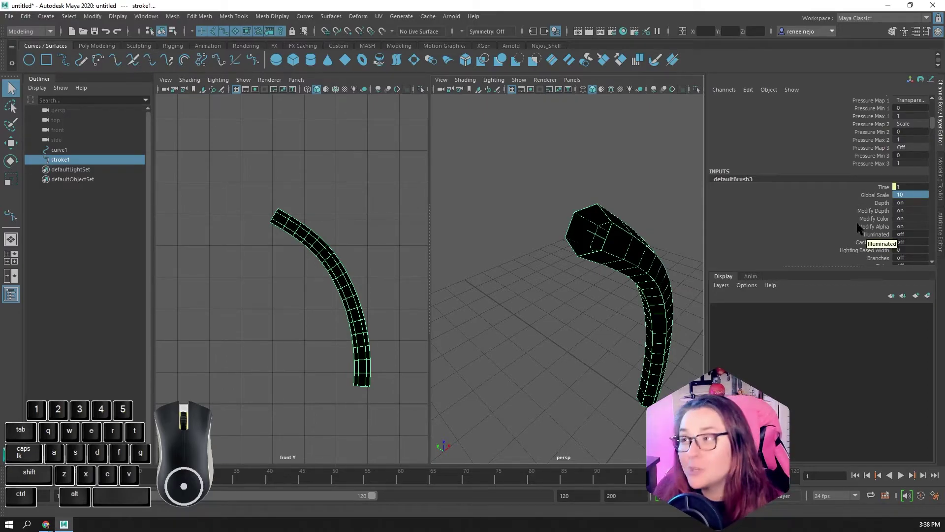
Step: Look through the defaultBrush3 attributes for the setting that controls the tube's number of sides
{"action": "scroll", "coordinate": [879, 209], "scroll_direction": "down", "scroll_amount": 3}
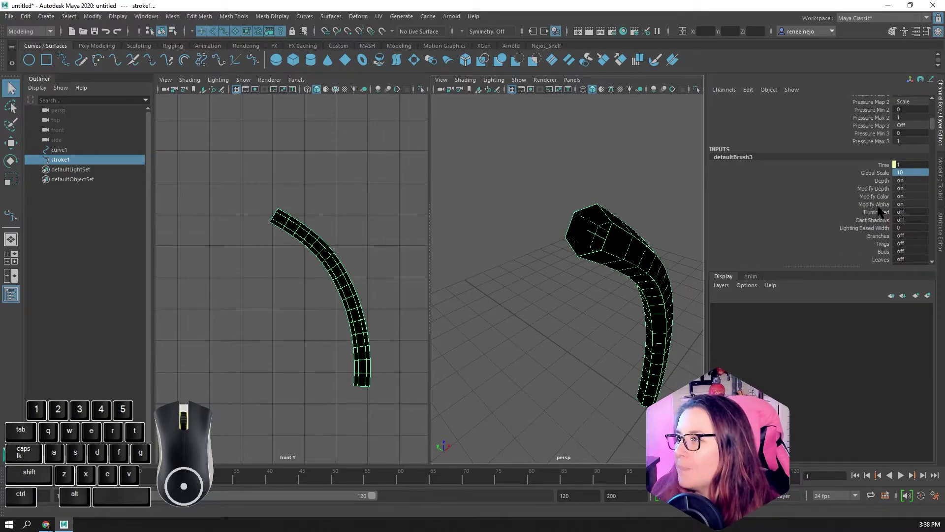
{"action": "scroll", "coordinate": [881, 210], "scroll_direction": "down", "scroll_amount": 15}
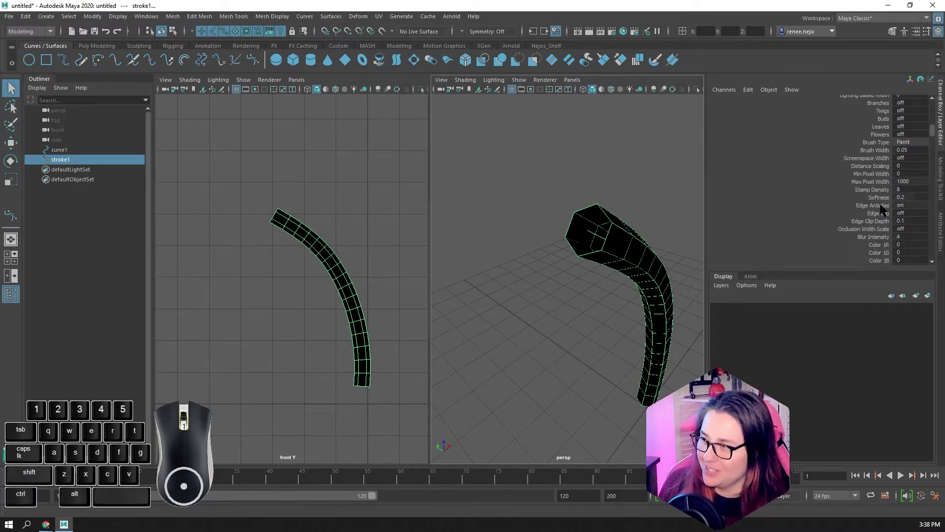
{"action": "scroll", "coordinate": [881, 209], "scroll_direction": "down", "scroll_amount": 10}
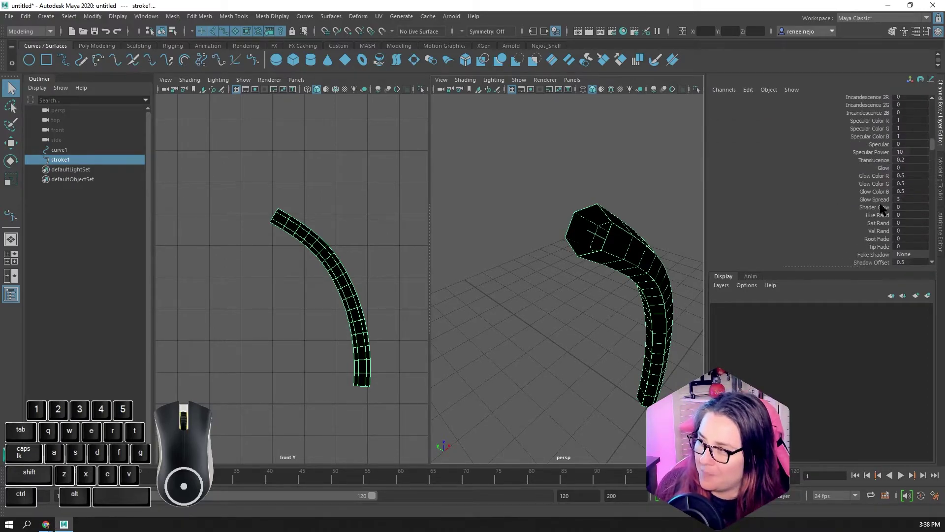
{"action": "scroll", "coordinate": [881, 209], "scroll_direction": "down", "scroll_amount": 15}
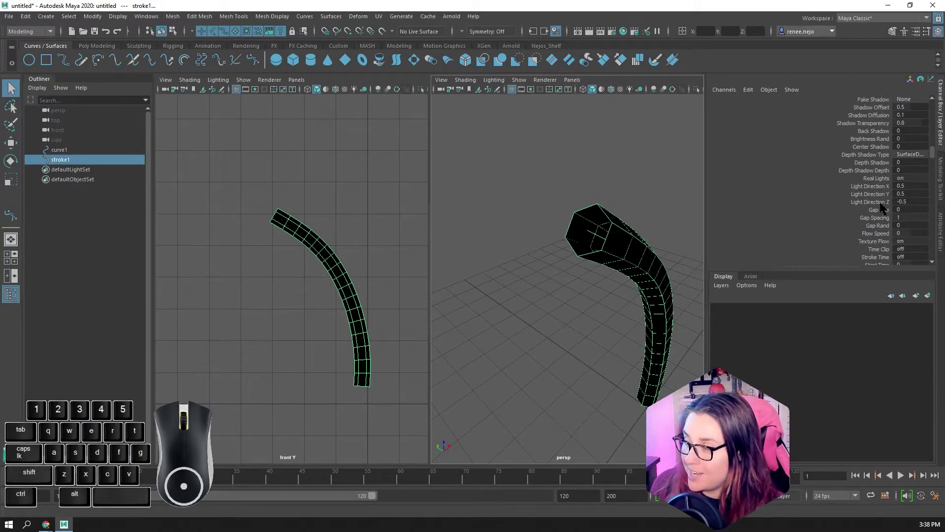
{"action": "scroll", "coordinate": [881, 209], "scroll_direction": "down", "scroll_amount": 5}
{"action": "scroll", "coordinate": [882, 209], "scroll_direction": "down", "scroll_amount": 3}
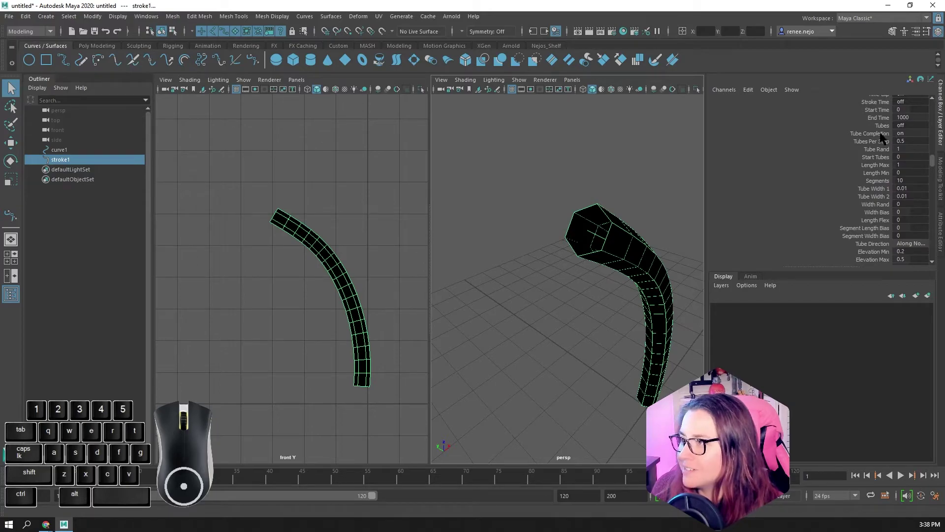
{"action": "scroll", "coordinate": [876, 148], "scroll_direction": "down", "scroll_amount": 20}
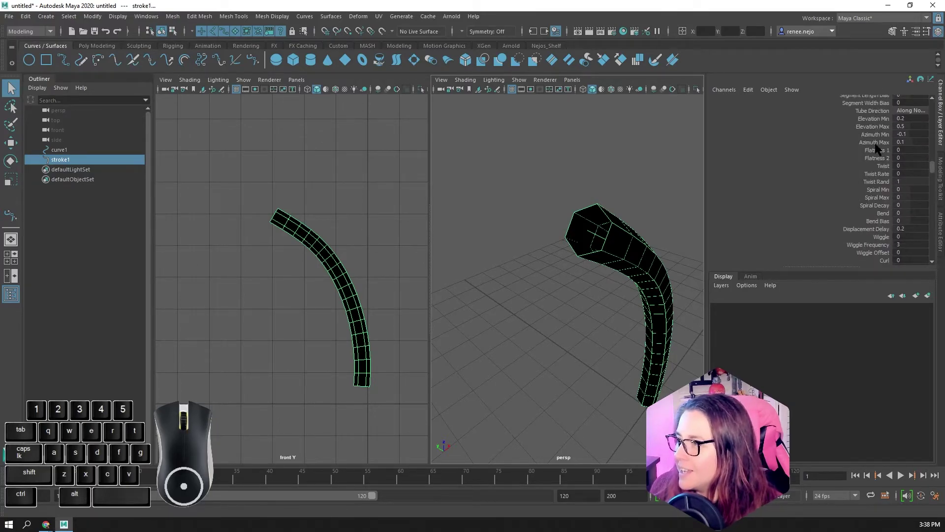
{"action": "scroll", "coordinate": [877, 157], "scroll_direction": "down", "scroll_amount": 6}
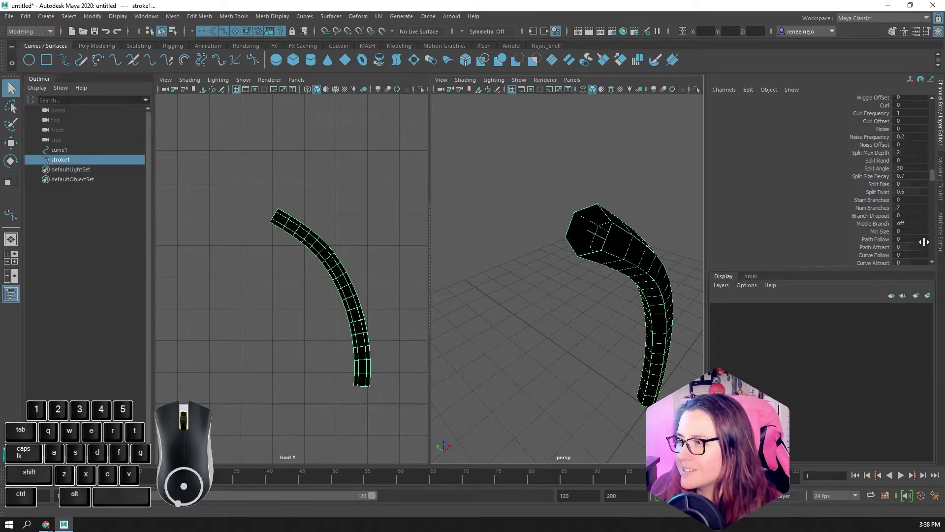
{"action": "scroll", "coordinate": [882, 207], "scroll_direction": "down", "scroll_amount": 15}
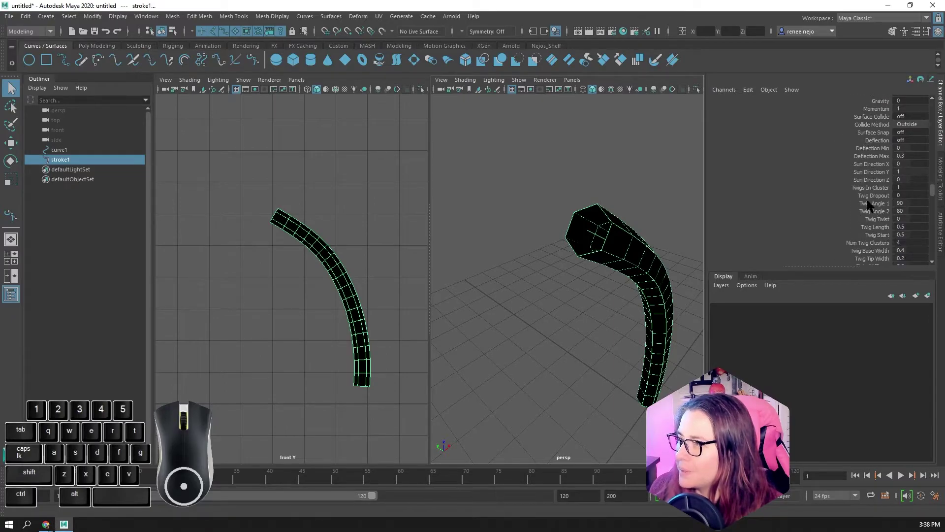
{"action": "scroll", "coordinate": [869, 206], "scroll_direction": "down", "scroll_amount": 8}
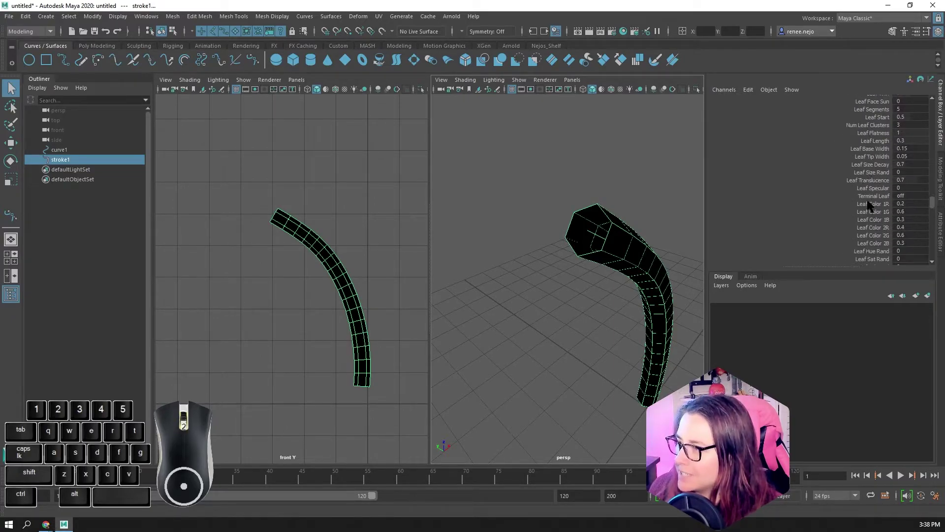
{"action": "scroll", "coordinate": [869, 206], "scroll_direction": "down", "scroll_amount": 10}
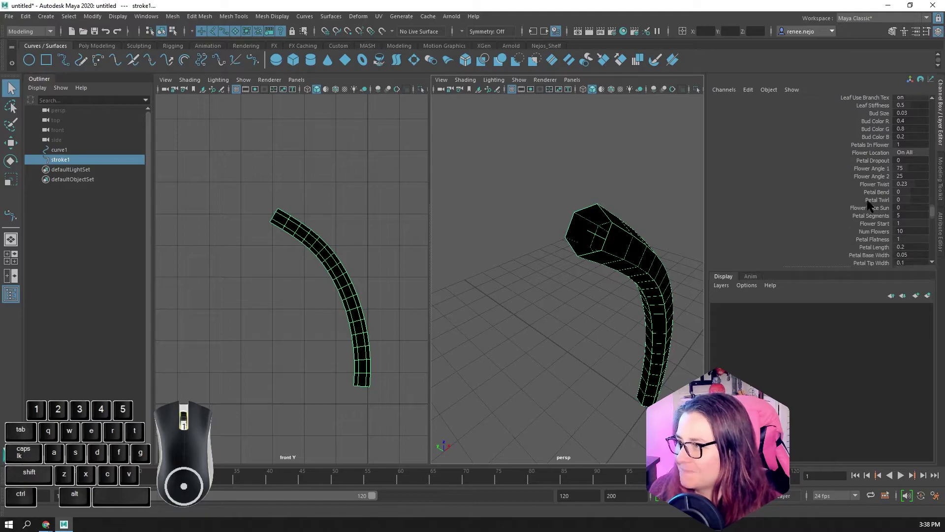
{"action": "scroll", "coordinate": [869, 206], "scroll_direction": "down", "scroll_amount": 10}
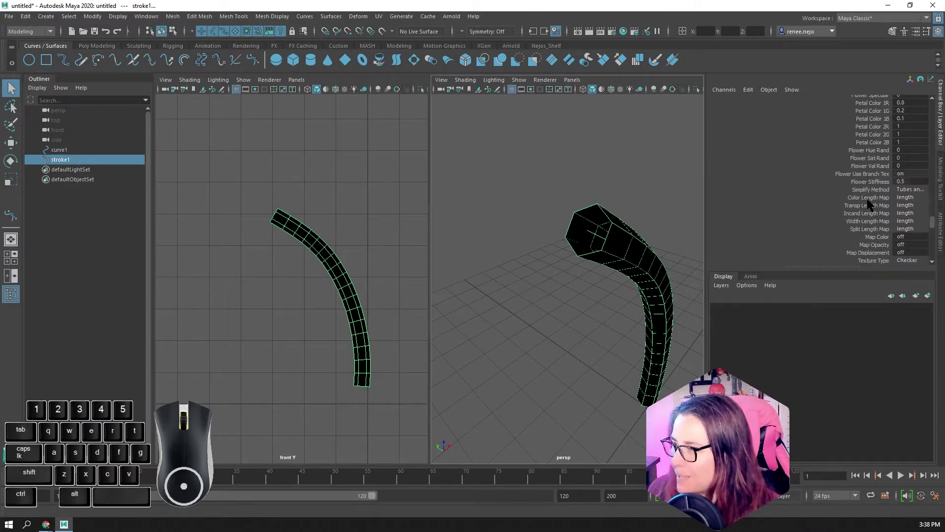
{"action": "scroll", "coordinate": [869, 176], "scroll_direction": "down", "scroll_amount": 8}
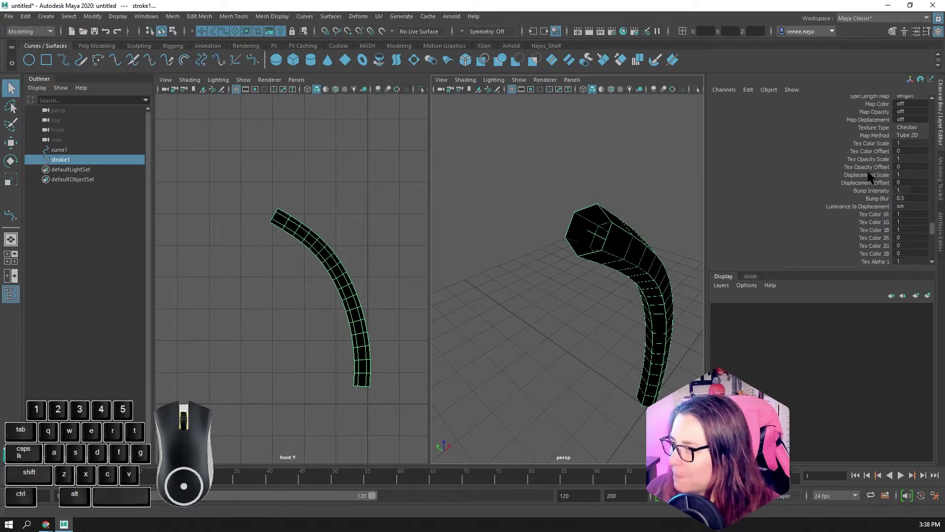
{"action": "scroll", "coordinate": [869, 176], "scroll_direction": "down", "scroll_amount": 8}
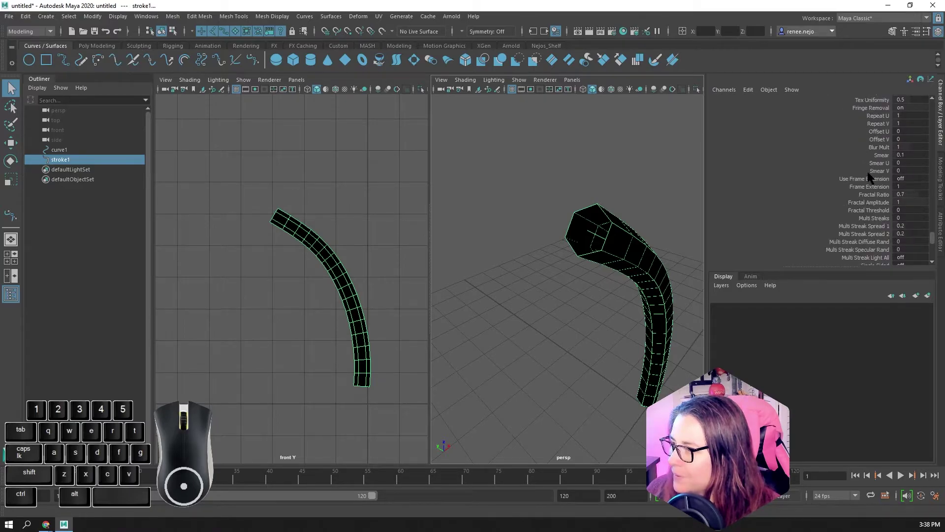
{"action": "scroll", "coordinate": [869, 176], "scroll_direction": "down", "scroll_amount": 1}
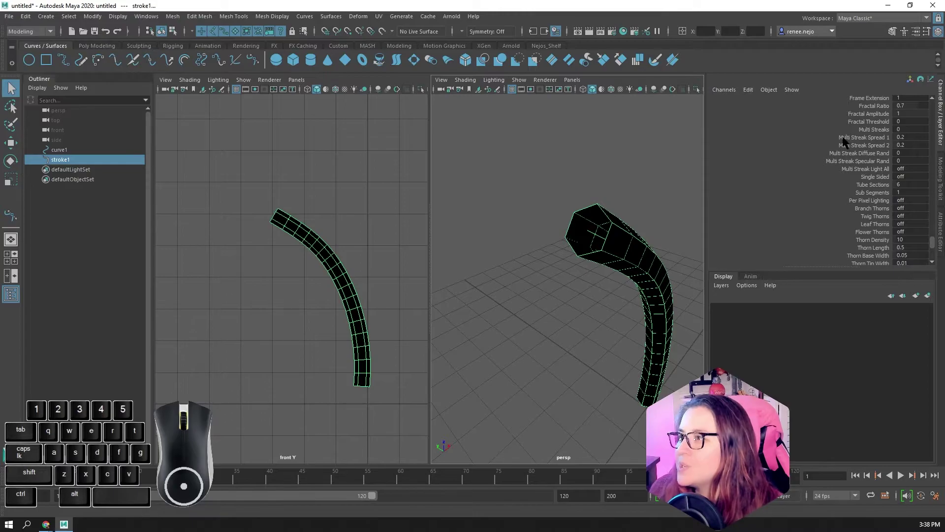
{"action": "scroll", "coordinate": [857, 143], "scroll_direction": "up", "scroll_amount": 4}
{"action": "scroll", "coordinate": [871, 120], "scroll_direction": "up", "scroll_amount": 1}
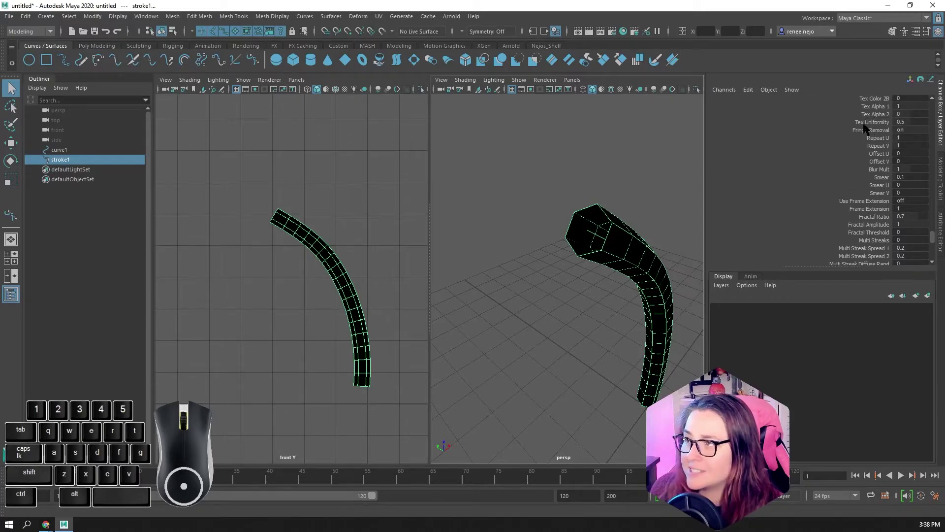
Step: Set the brush's Tube Sections to 16 and inspect the rounder tube in the perspective view
{"action": "scroll", "coordinate": [866, 130], "scroll_direction": "down", "scroll_amount": 1}
{"action": "scroll", "coordinate": [889, 235], "scroll_direction": "down", "scroll_amount": 2}
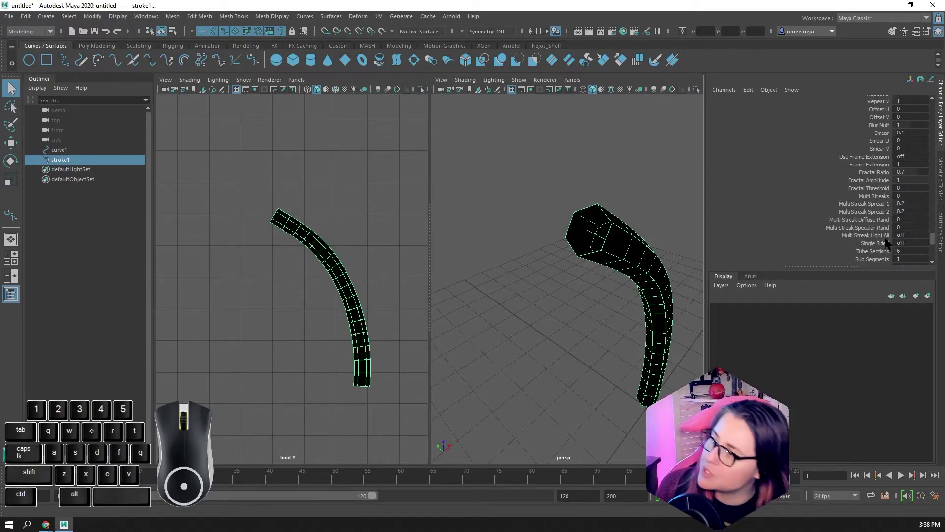
{"action": "double_click", "coordinate": [899, 229]}
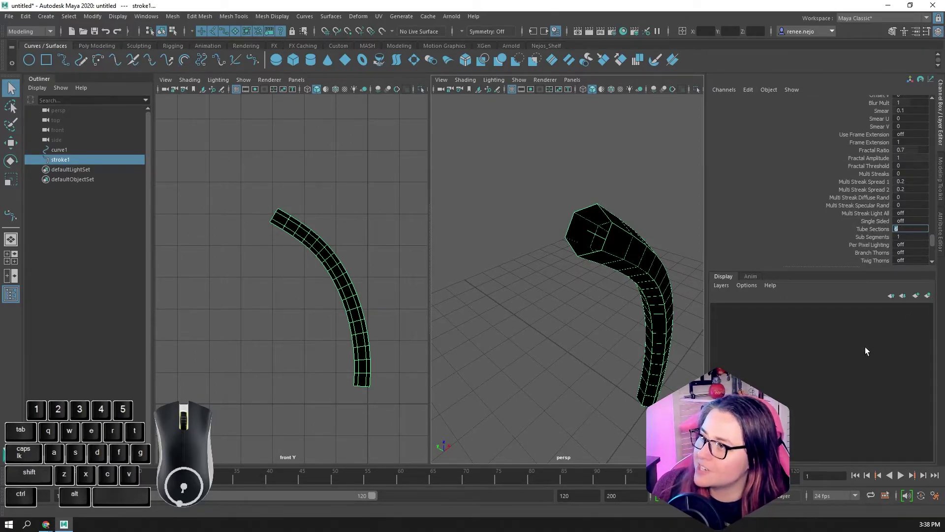
{"action": "mouse_move", "coordinate": [512, 320]}
{"action": "left_mouse_down", "text": "alt"}
{"action": "mouse_move", "coordinate": [542, 323]}
{"action": "mouse_move", "coordinate": [511, 323]}
{"action": "left_mouse_up", "text": "alt"}
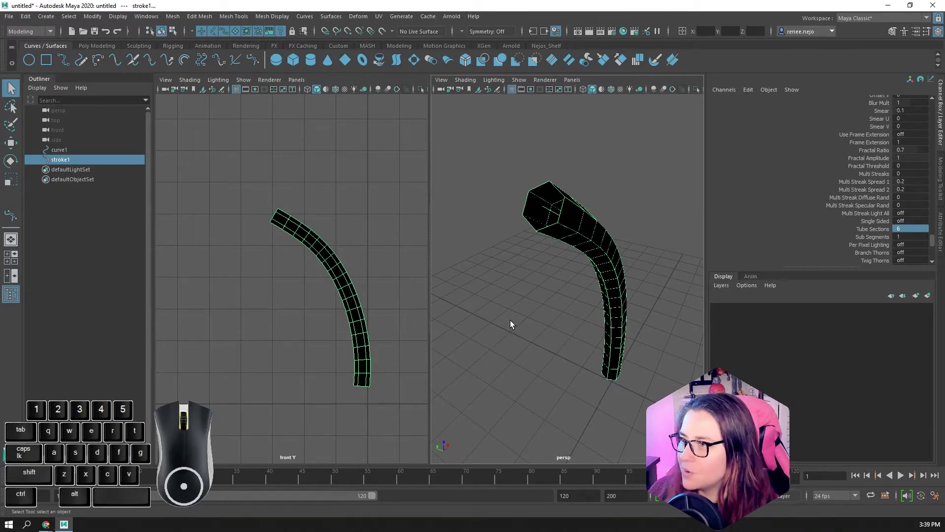
{"action": "left_click", "coordinate": [898, 228]}
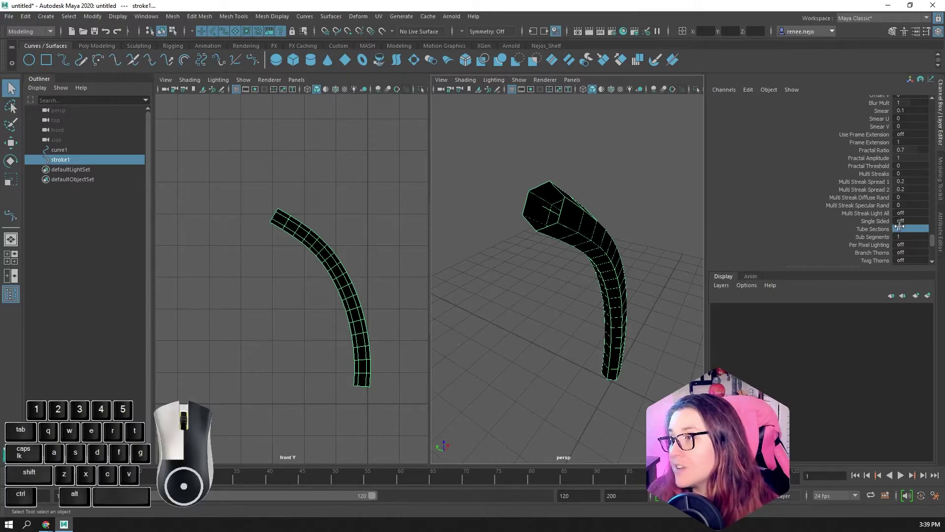
{"action": "type", "text": "16"}
{"action": "key", "text": "Return"}
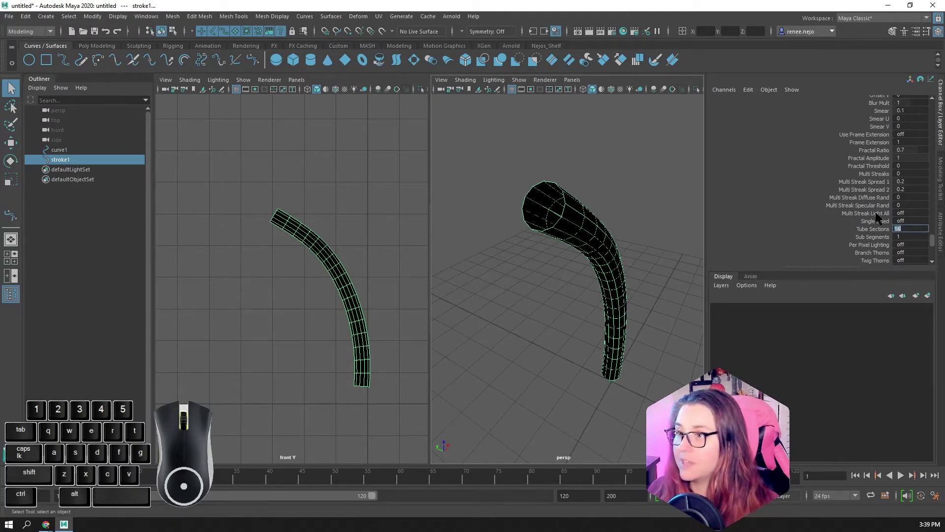
{"action": "left_click_drag", "start_coordinate": [563, 350], "coordinate": [527, 327], "text": "alt"}
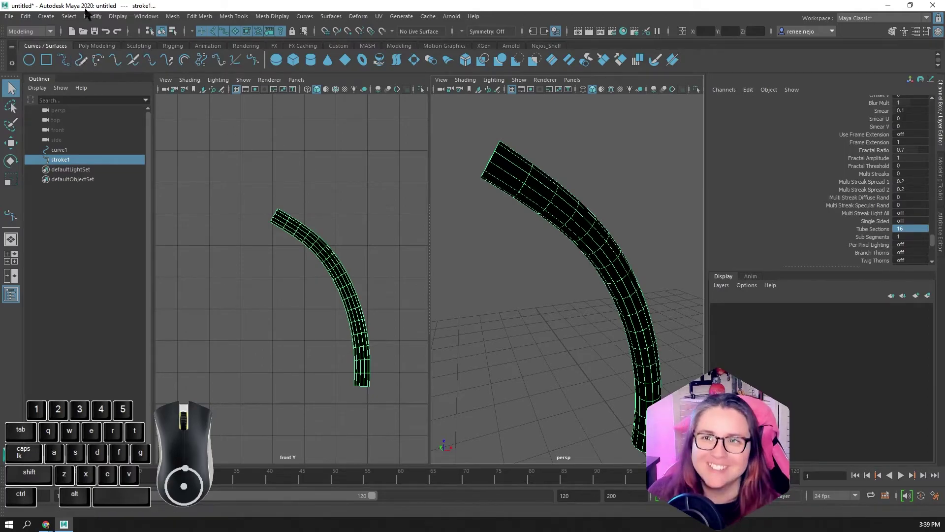
Step: Open the options for converting the selected stroke from Paint Effects to Polygons and reset them to the default settings
{"action": "left_click", "coordinate": [45, 17]}
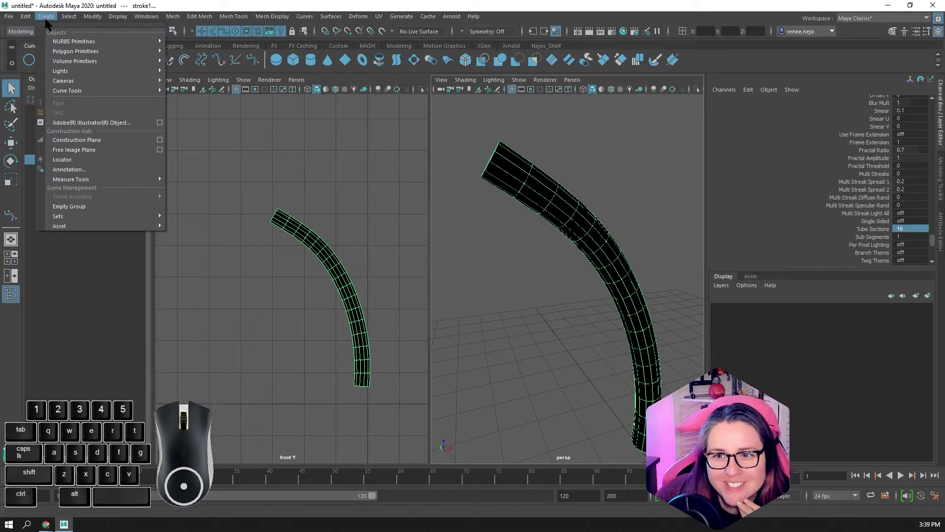
{"action": "mouse_move", "coordinate": [91, 18]}
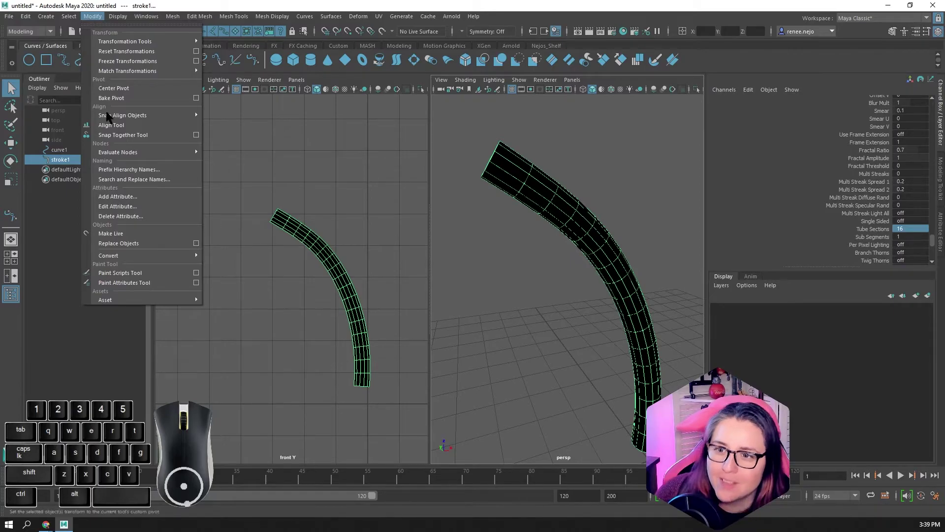
{"action": "mouse_move", "coordinate": [118, 254]}
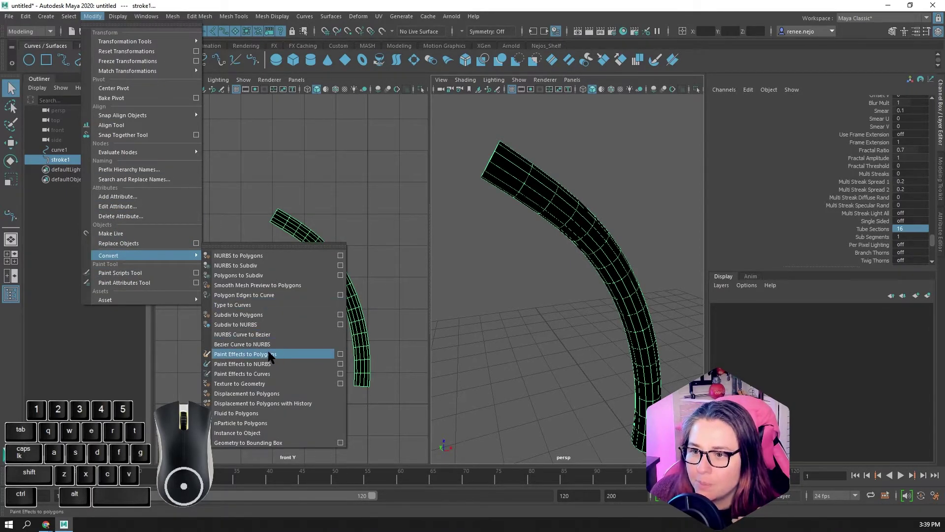
{"action": "left_click", "coordinate": [340, 355]}
{"action": "left_click_drag", "start_coordinate": [760, 125], "coordinate": [412, 87]}
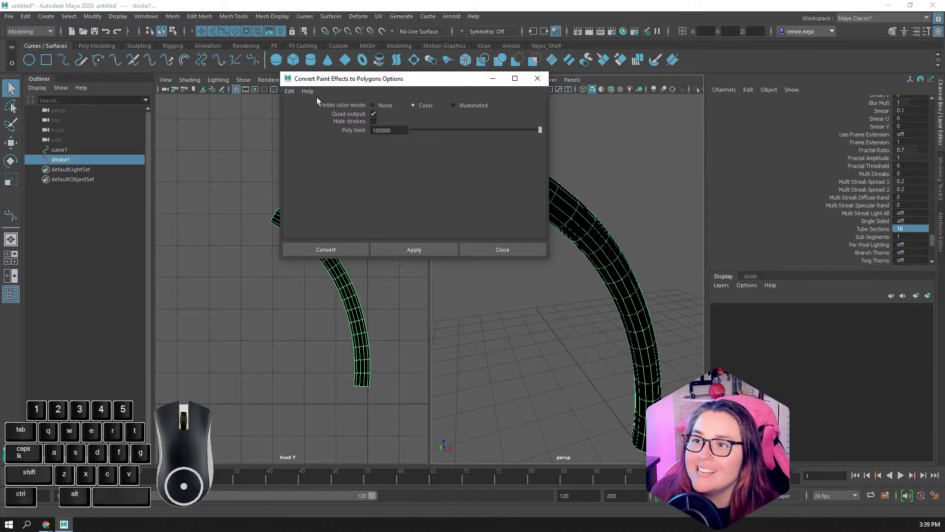
{"action": "left_click", "coordinate": [290, 91]}
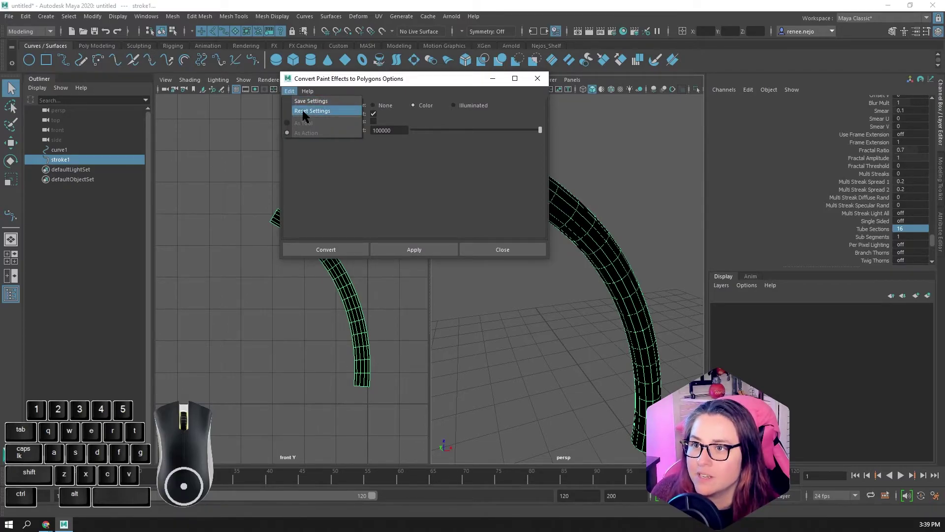
{"action": "left_click", "coordinate": [303, 112]}
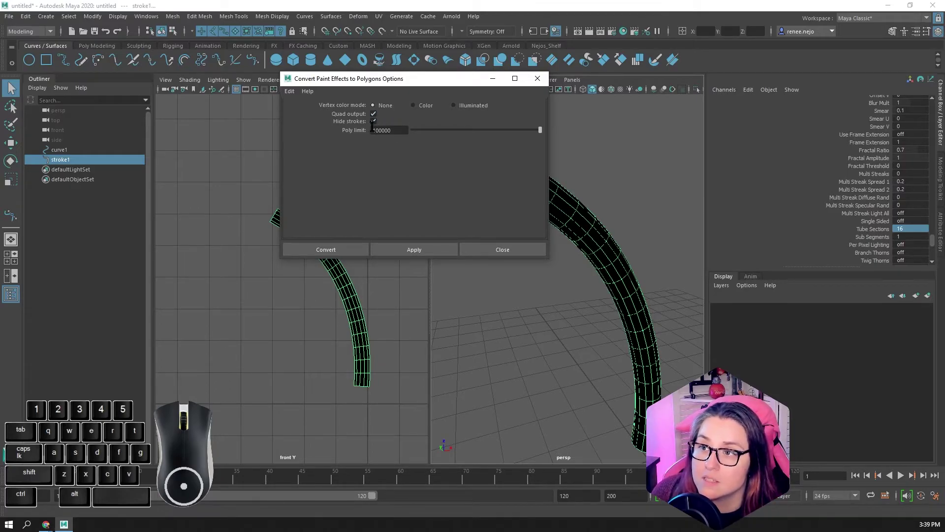
Step: Turn off Hide strokes, convert the stroke to polygons, and close the conversion options
{"action": "left_click", "coordinate": [374, 121]}
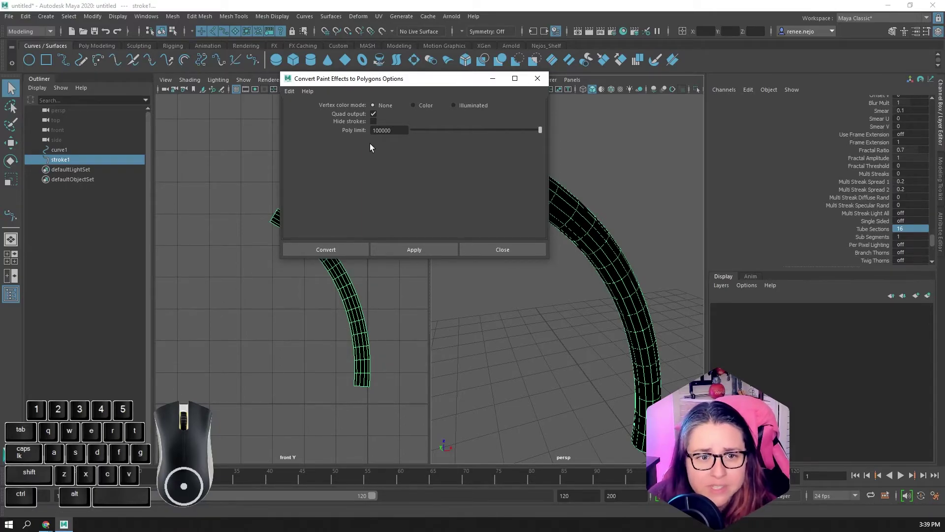
{"action": "left_click", "coordinate": [415, 250]}
{"action": "left_click", "coordinate": [537, 78]}
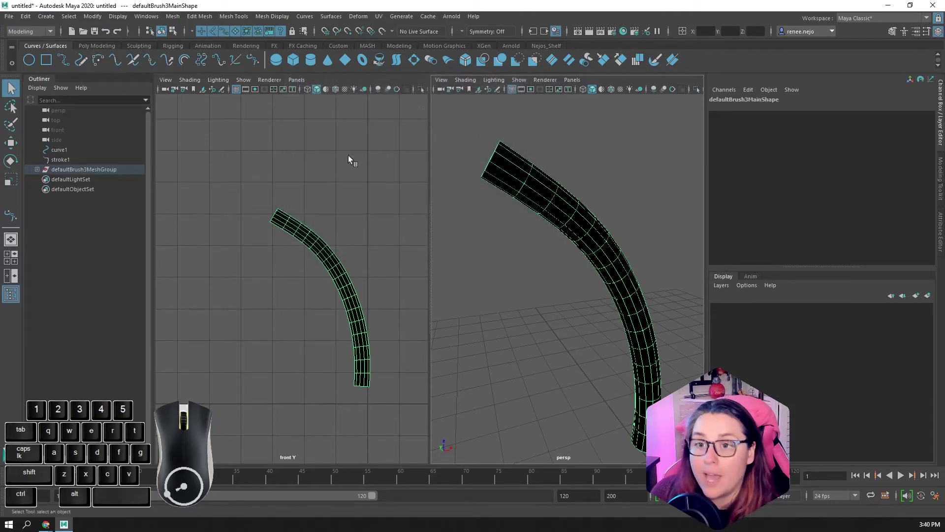
Step: Select the converted defaultBrush3Main mesh inside defaultBrush3MeshGroup and delete its history
{"action": "left_click", "coordinate": [550, 211]}
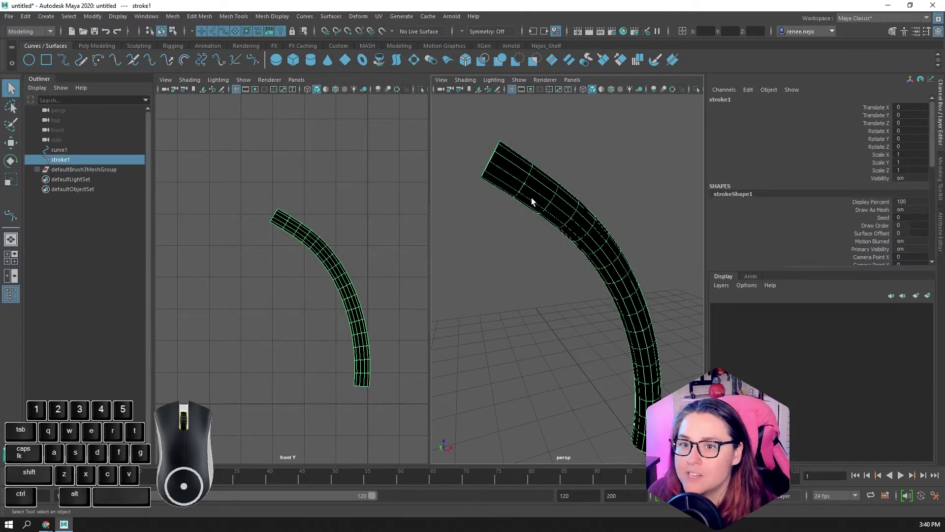
{"action": "left_click", "coordinate": [56, 149]}
{"action": "left_click", "coordinate": [58, 160]}
{"action": "left_click", "coordinate": [38, 169]}
{"action": "left_click", "coordinate": [81, 180]}
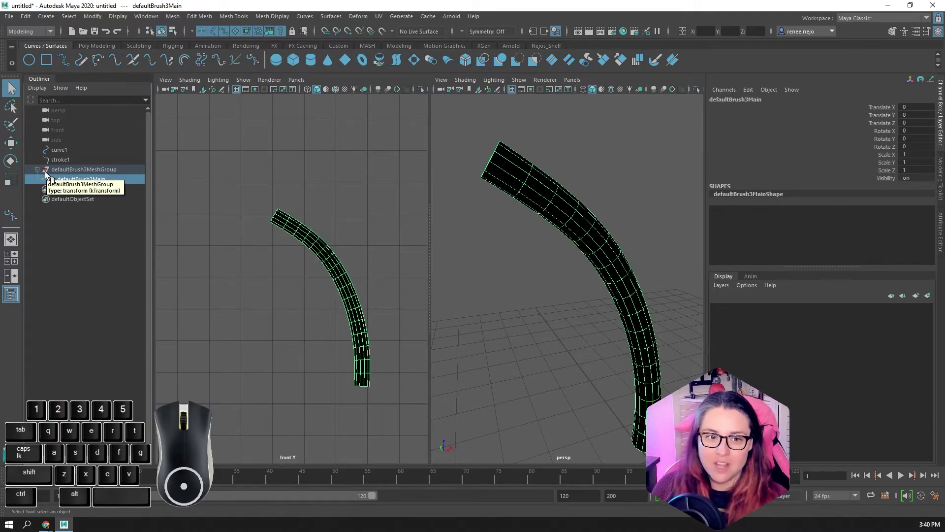
{"action": "left_click", "coordinate": [72, 180]}
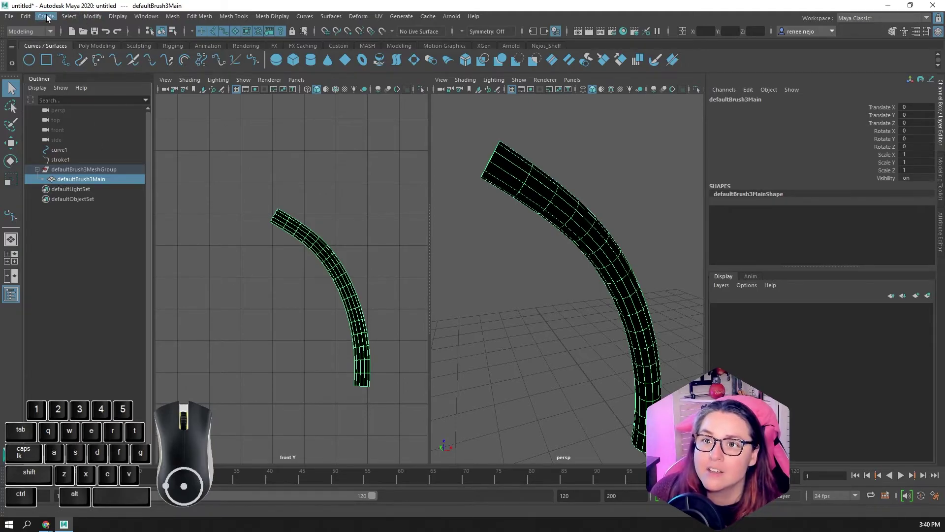
{"action": "left_click", "coordinate": [25, 16]}
{"action": "mouse_move", "coordinate": [61, 131]}
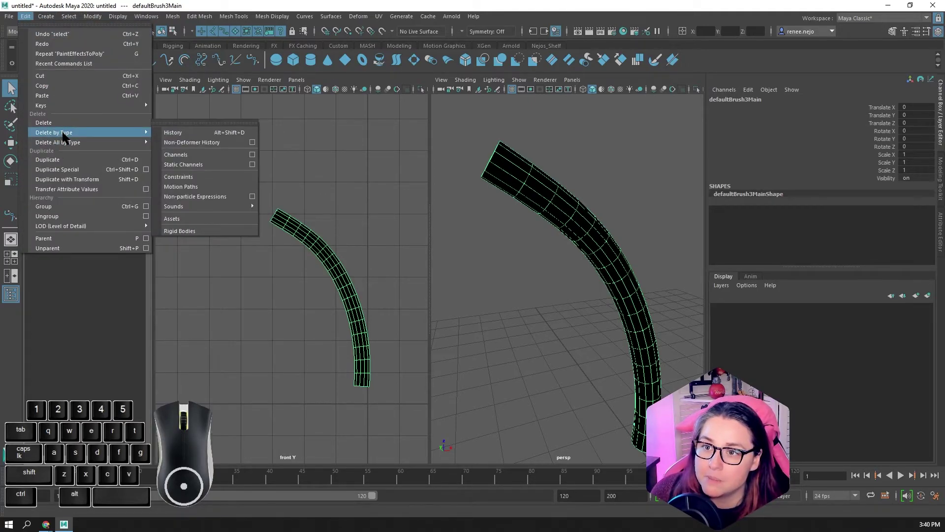
{"action": "left_click", "coordinate": [180, 132]}
Step: Delete the original curve1 and stroke1 from the scene
{"action": "left_click", "coordinate": [61, 150]}
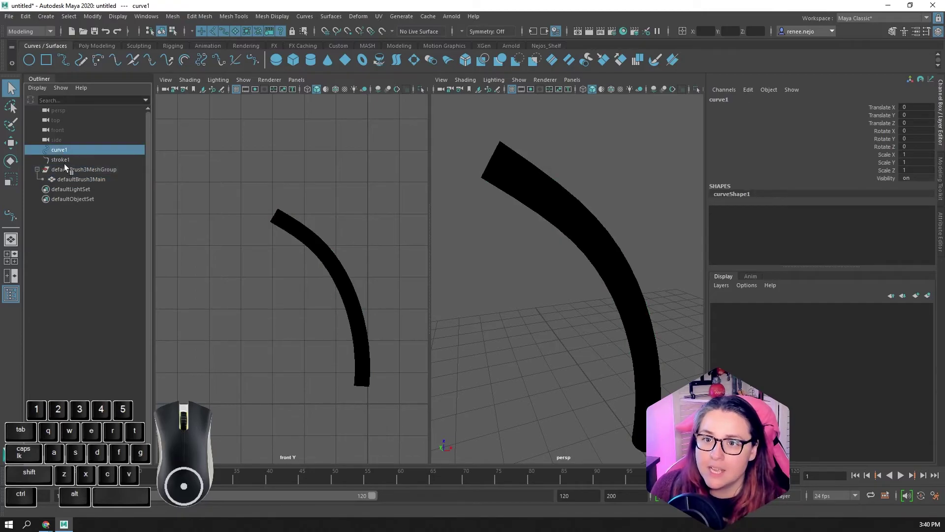
{"action": "left_click", "coordinate": [64, 163]}
{"action": "left_click", "coordinate": [65, 148], "text": "shift"}
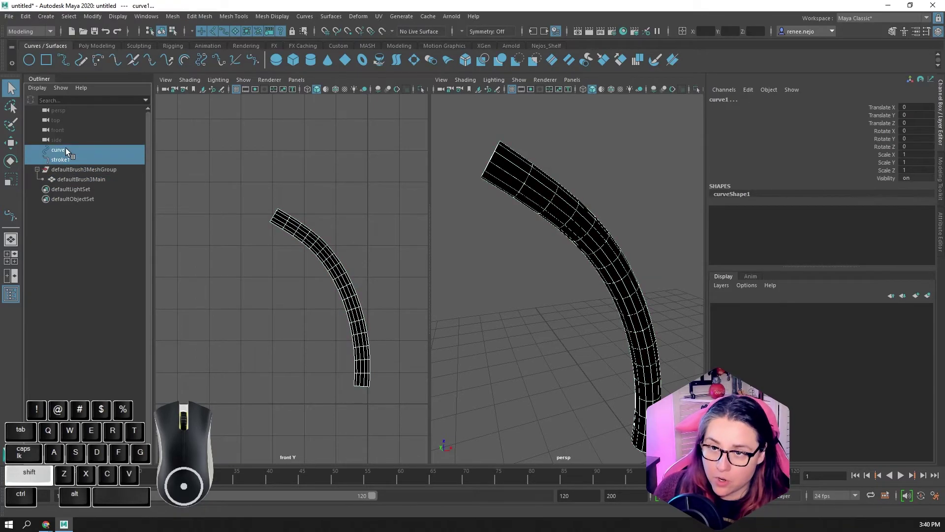
{"action": "key", "text": "Delete"}
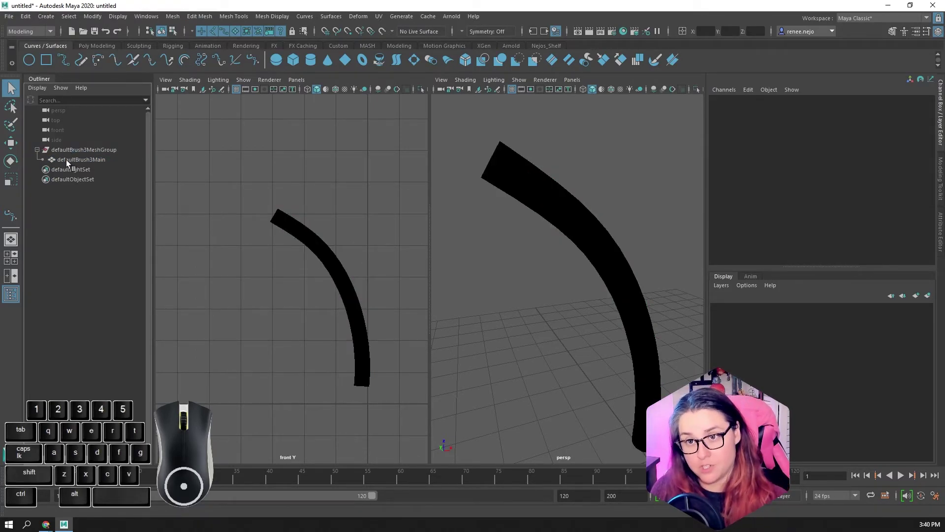
Step: Move defaultBrush3Main out of defaultBrush3MeshGroup and delete the empty group
{"action": "left_click", "coordinate": [76, 161]}
{"action": "middle_click_drag", "start_coordinate": [78, 162], "coordinate": [83, 146]}
{"action": "left_click", "coordinate": [80, 162]}
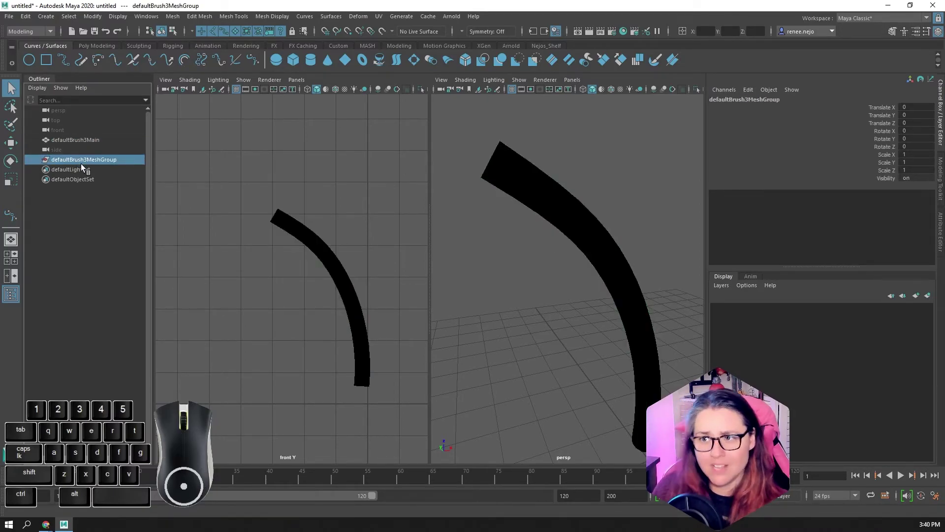
{"action": "key", "text": "Delete"}
Step: Assign the existing lambert1 material to the polygon tube
{"action": "left_click", "coordinate": [531, 185]}
{"action": "left_click_drag", "start_coordinate": [530, 184], "coordinate": [494, 237], "text": "alt"}
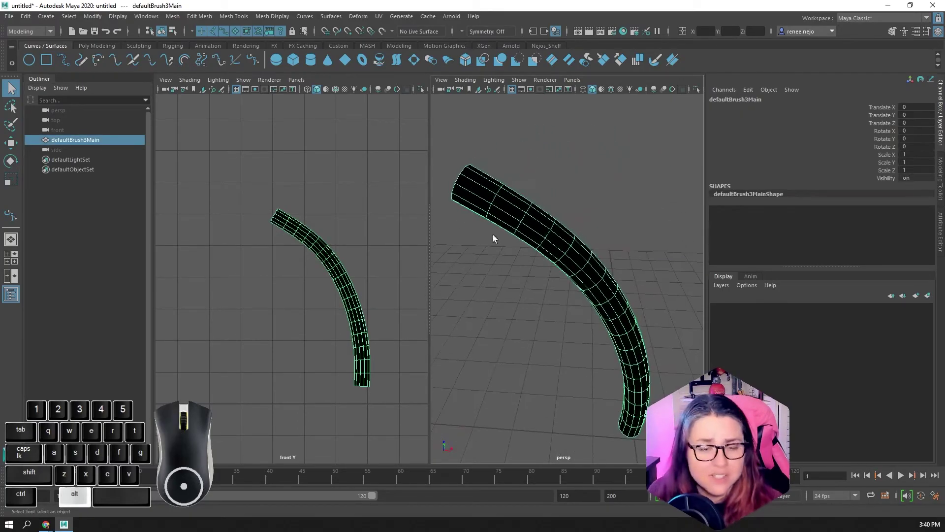
{"action": "left_click_drag", "start_coordinate": [581, 312], "coordinate": [587, 275], "text": "alt"}
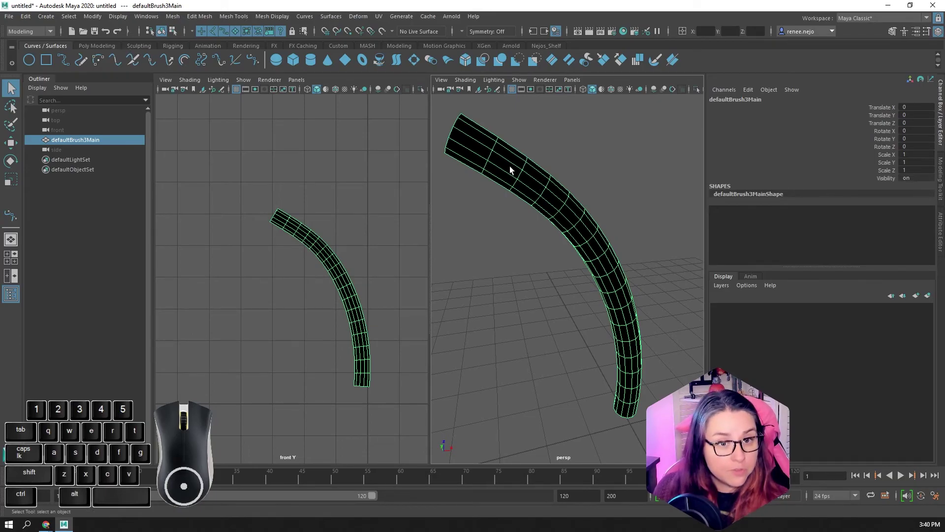
{"action": "right_click", "coordinate": [514, 178]}
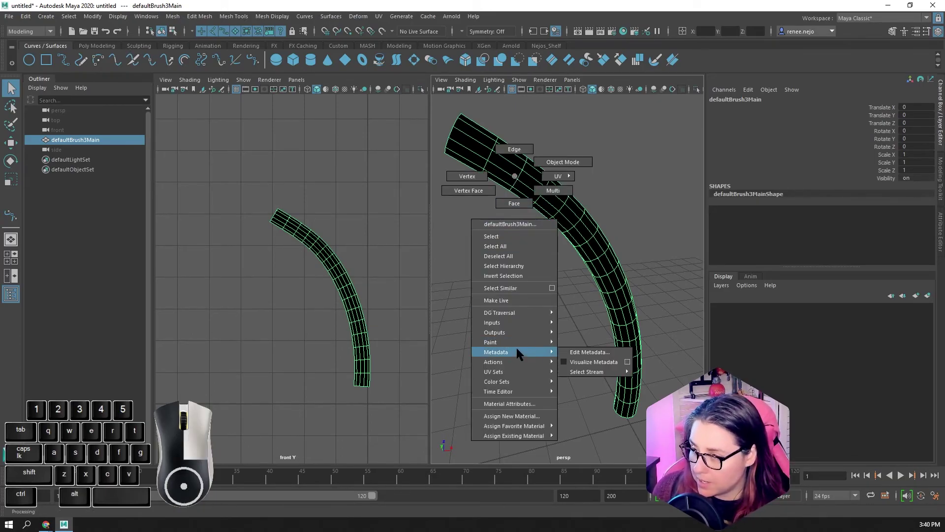
{"action": "mouse_move", "coordinate": [514, 426]}
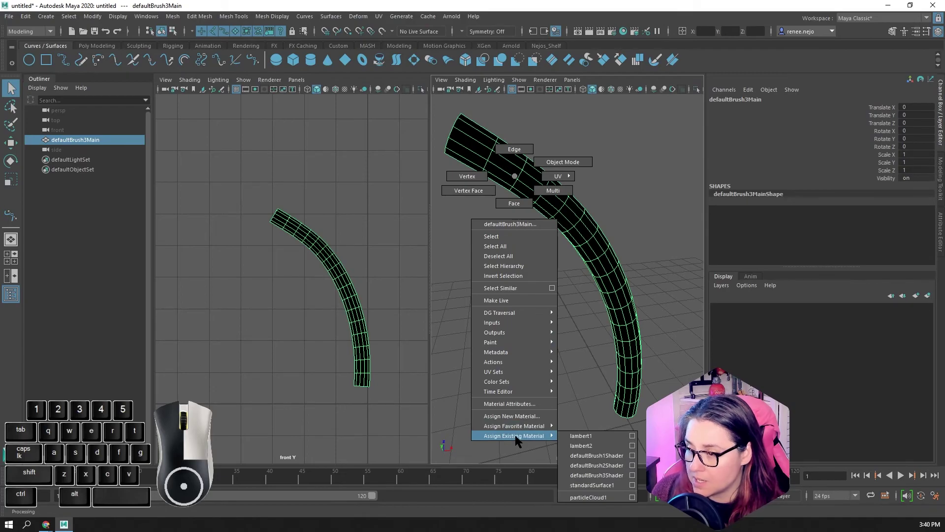
{"action": "left_click", "coordinate": [575, 437]}
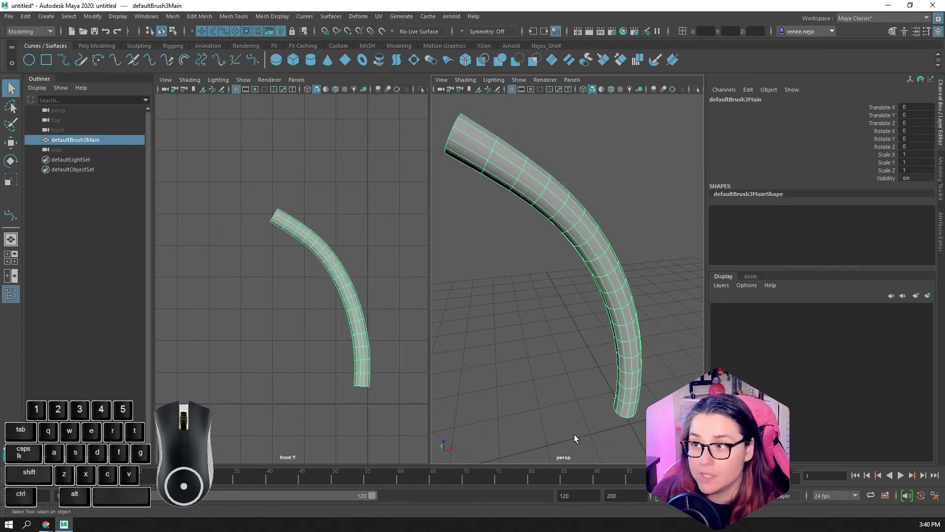
Step: Select the edge loop at the tube's upper open end and extrude it outward and away from the tube to form a wide, thick flange
{"action": "mouse_move", "coordinate": [529, 253]}
{"action": "left_mouse_down", "text": "alt"}
{"action": "mouse_move", "coordinate": [561, 279]}
{"action": "mouse_move", "coordinate": [538, 285]}
{"action": "left_mouse_up", "text": "alt"}
{"action": "right_click_drag", "start_coordinate": [533, 209], "coordinate": [532, 185]}
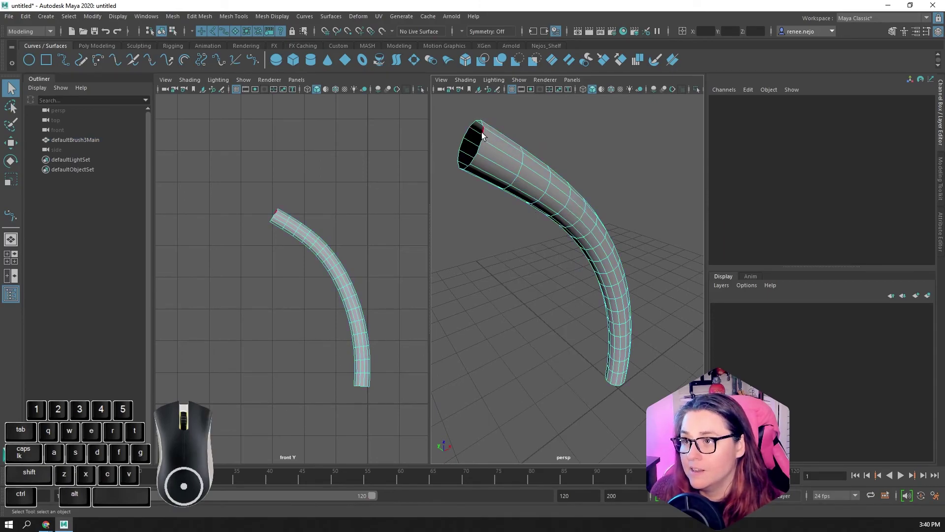
{"action": "double_click", "coordinate": [482, 134]}
{"action": "left_click_drag", "start_coordinate": [542, 190], "coordinate": [490, 144], "text": "alt"}
{"action": "key", "text": "r"}
{"action": "key", "text": "w"}
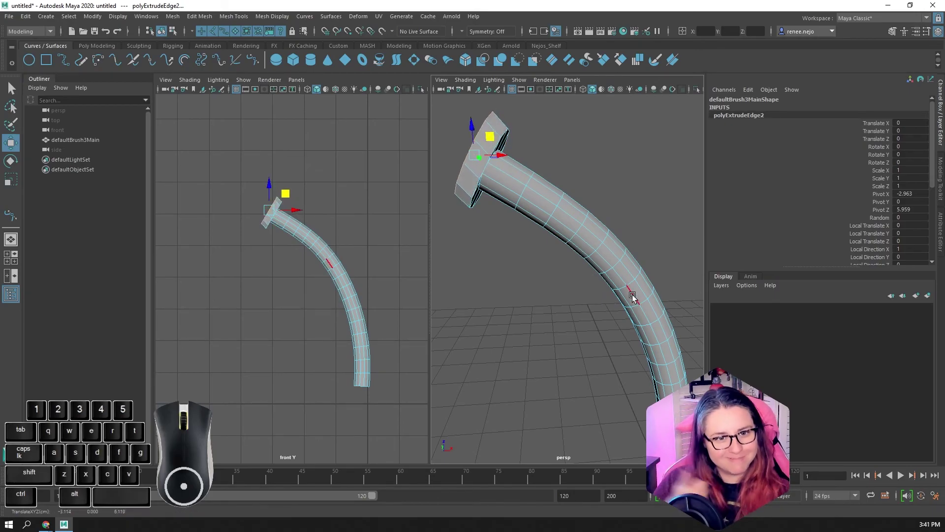